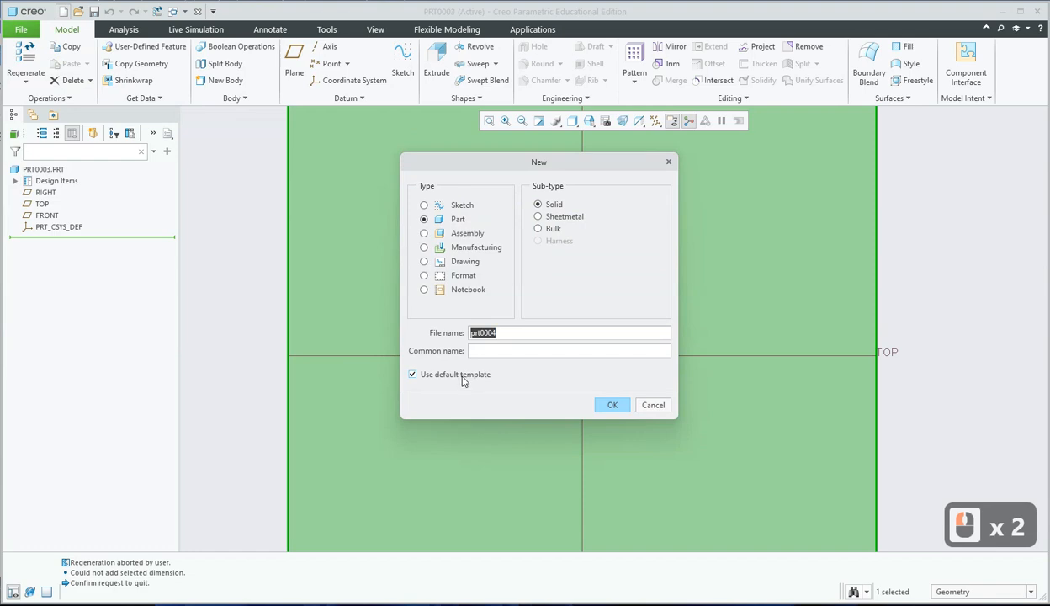
- Create a new solid part from the default template and start a sketch on the TOP datum plane
{"action": "left_click", "coordinate": [611, 407]}
{"action": "left_click", "coordinate": [521, 305]}
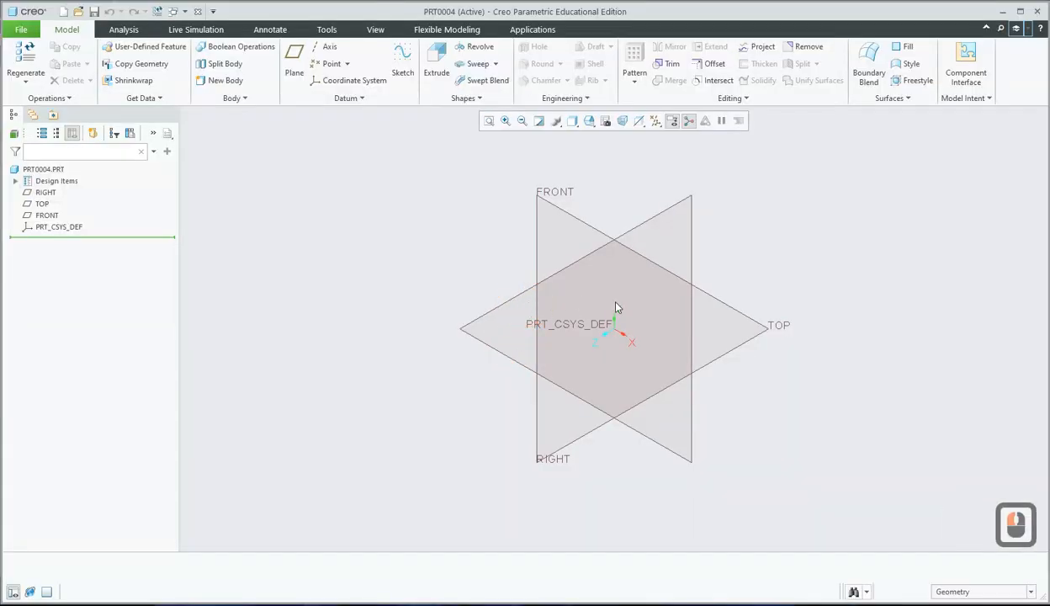
{"action": "left_click", "coordinate": [722, 362]}
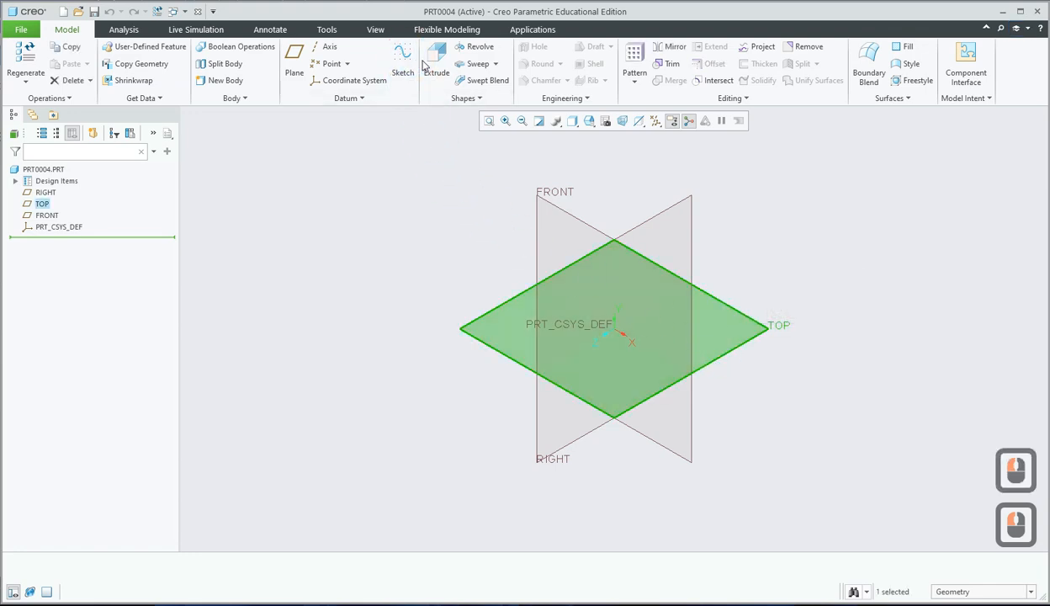
{"action": "left_click", "coordinate": [400, 76]}
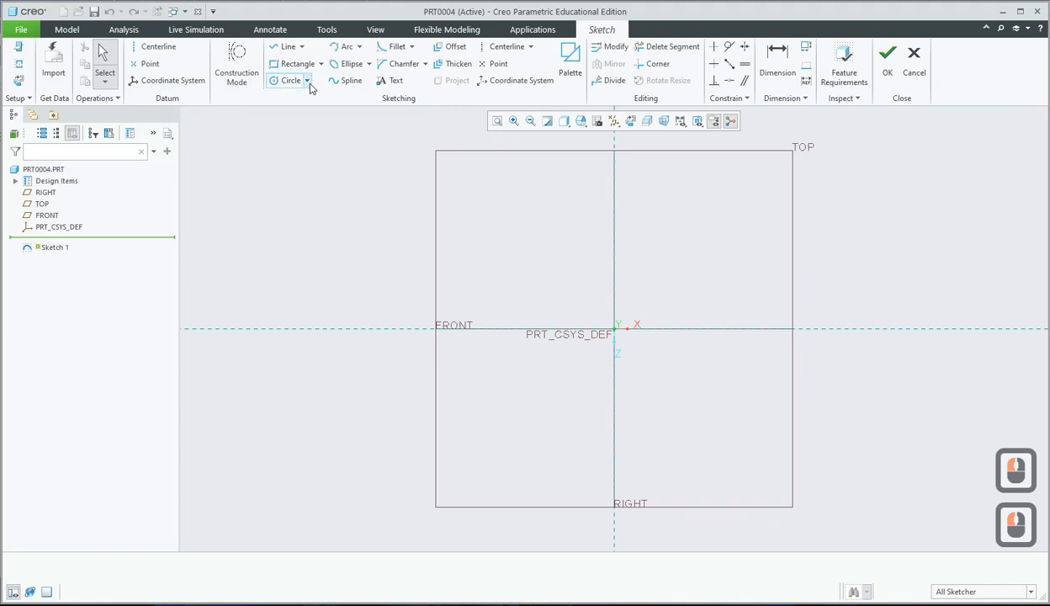
- Sketch a connected line chain: horizontal about 142 long, diagonal up to the right about 103, vertical about 88, and a short horizontal segment
{"action": "left_click", "coordinate": [284, 49]}
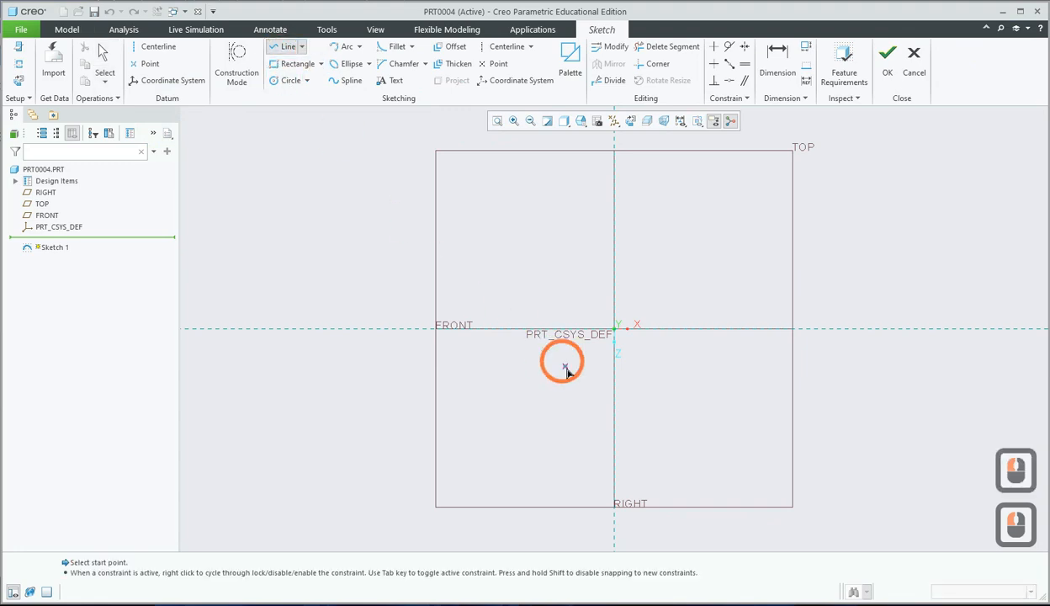
{"action": "left_click", "coordinate": [548, 414]}
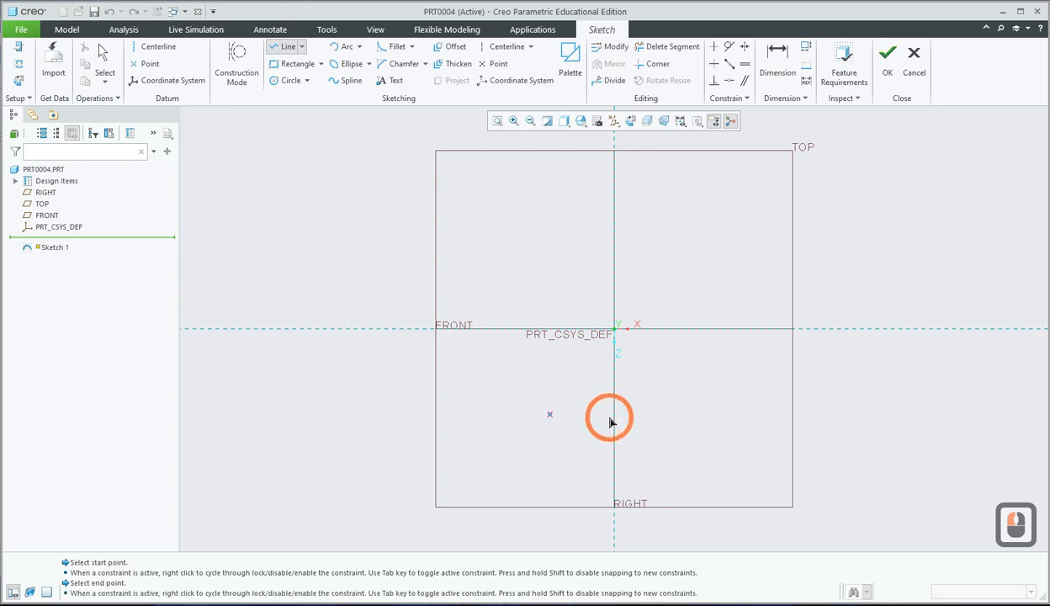
{"action": "left_click", "coordinate": [650, 415]}
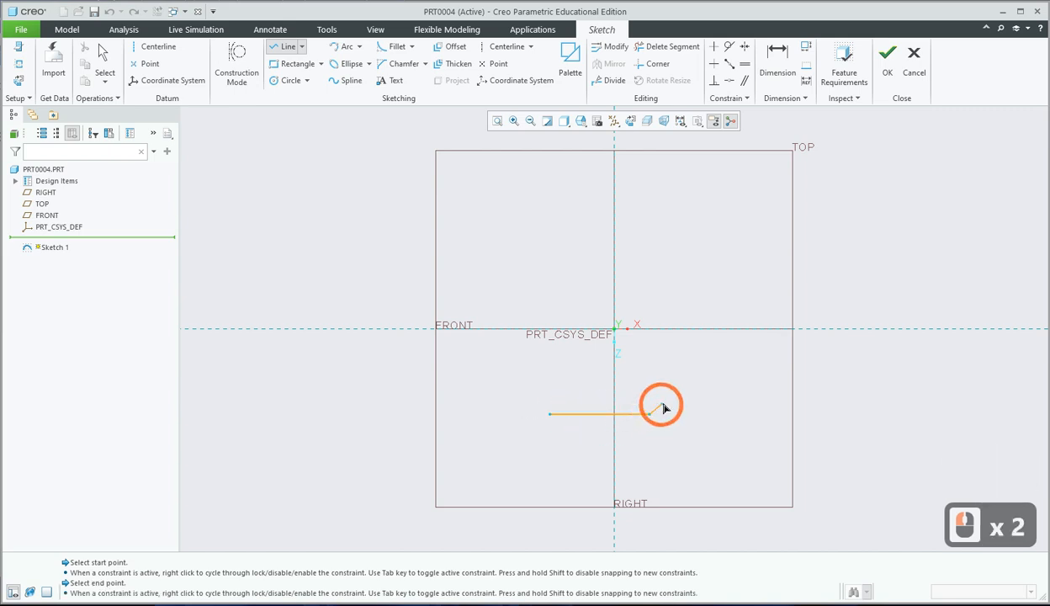
{"action": "left_click", "coordinate": [701, 364]}
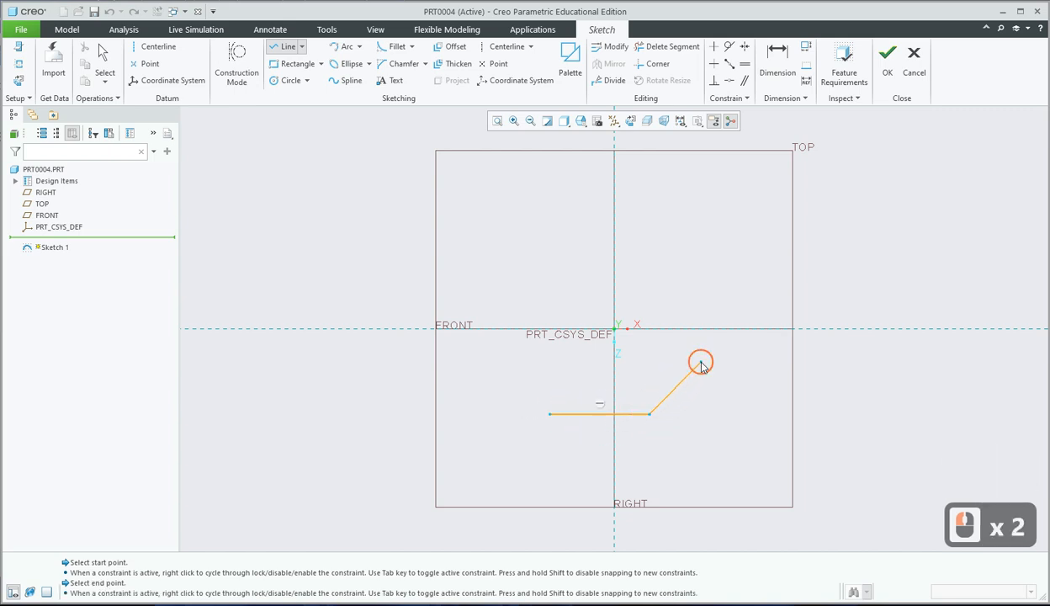
{"action": "left_click", "coordinate": [702, 304]}
{"action": "middle_click", "coordinate": [704, 305]}
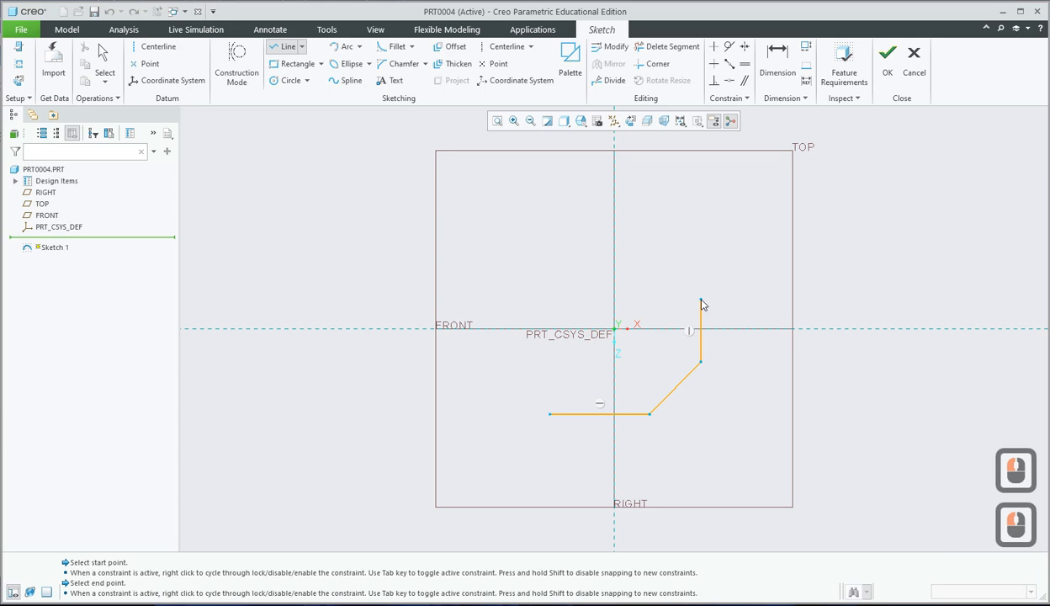
{"action": "left_click", "coordinate": [704, 303]}
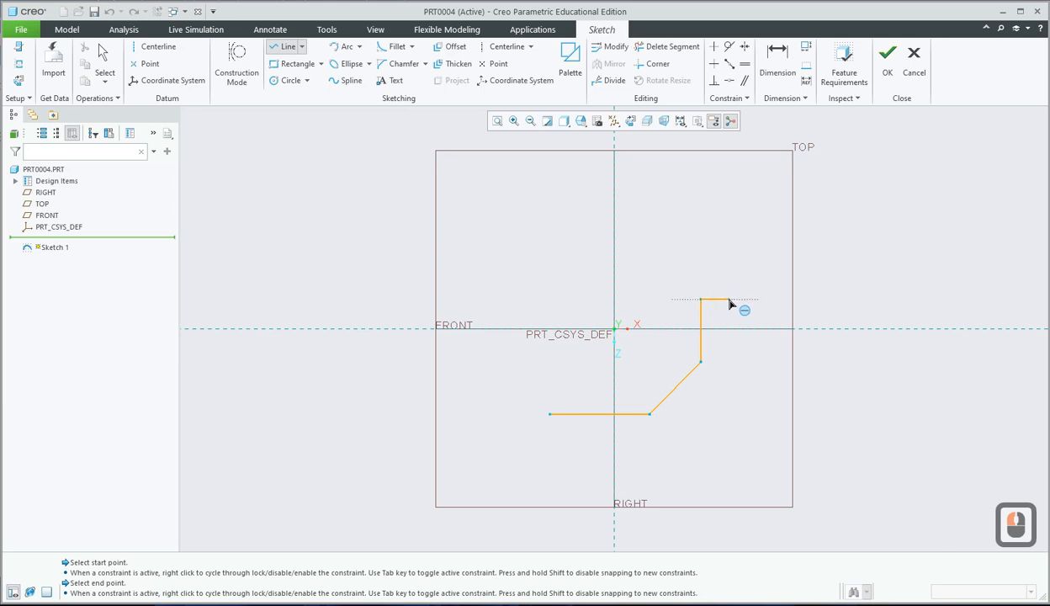
{"action": "left_click", "coordinate": [729, 299]}
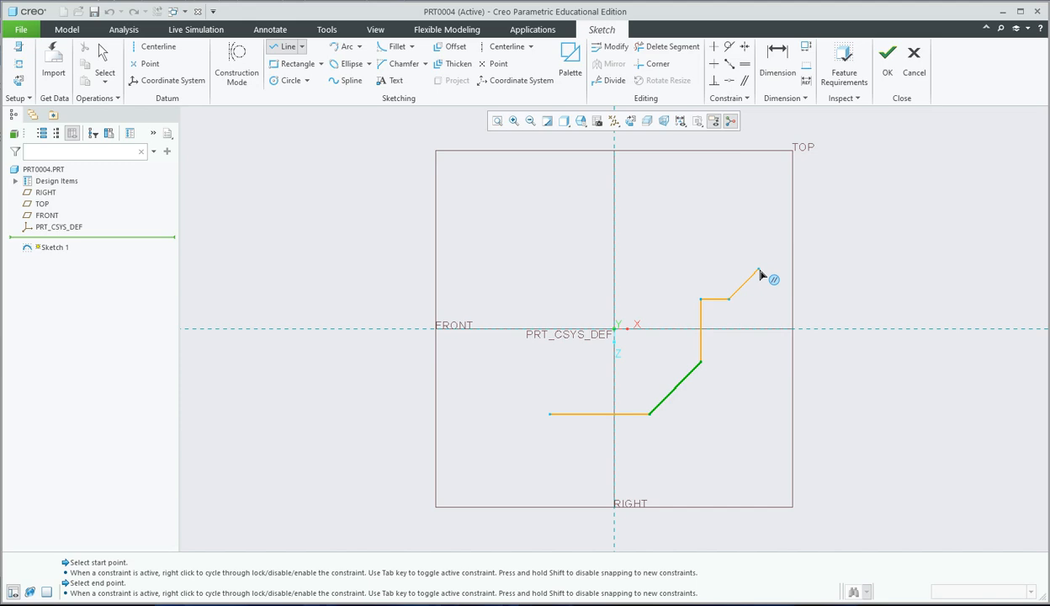
- End the line chain with a slanted segment about 62 long, rising to the right and not parallel to the lower diagonal
{"action": "left_click", "coordinate": [755, 272]}
{"action": "left_click", "coordinate": [755, 273]}
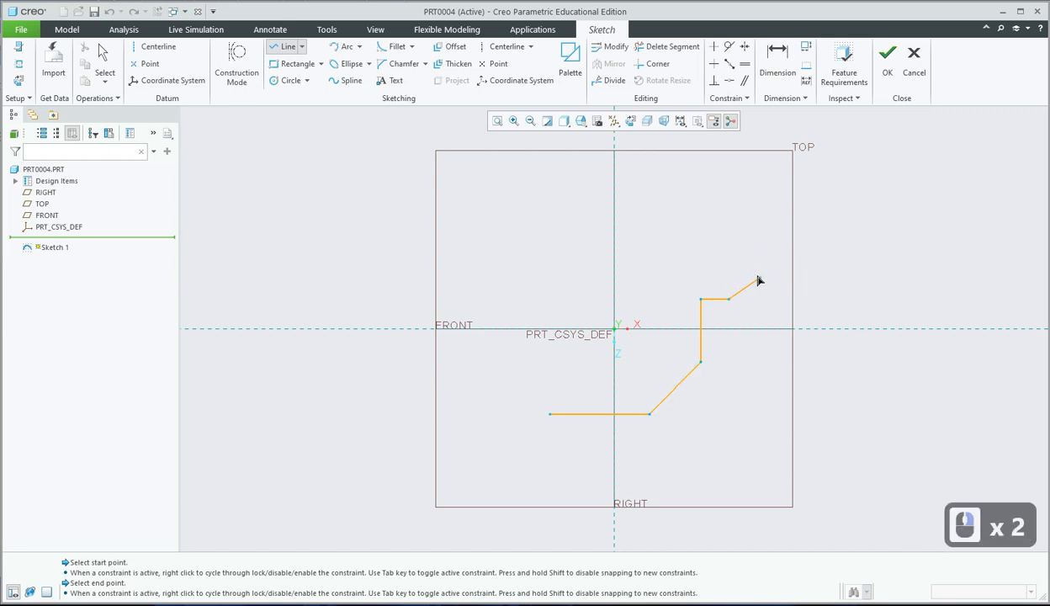
{"action": "left_click", "coordinate": [756, 277]}
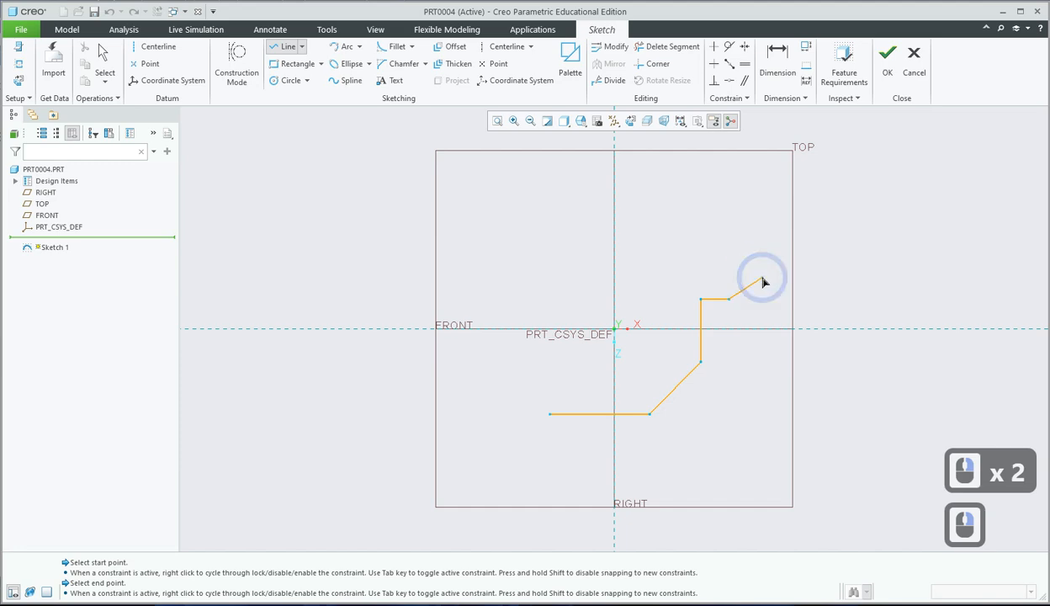
{"action": "left_click", "coordinate": [750, 276]}
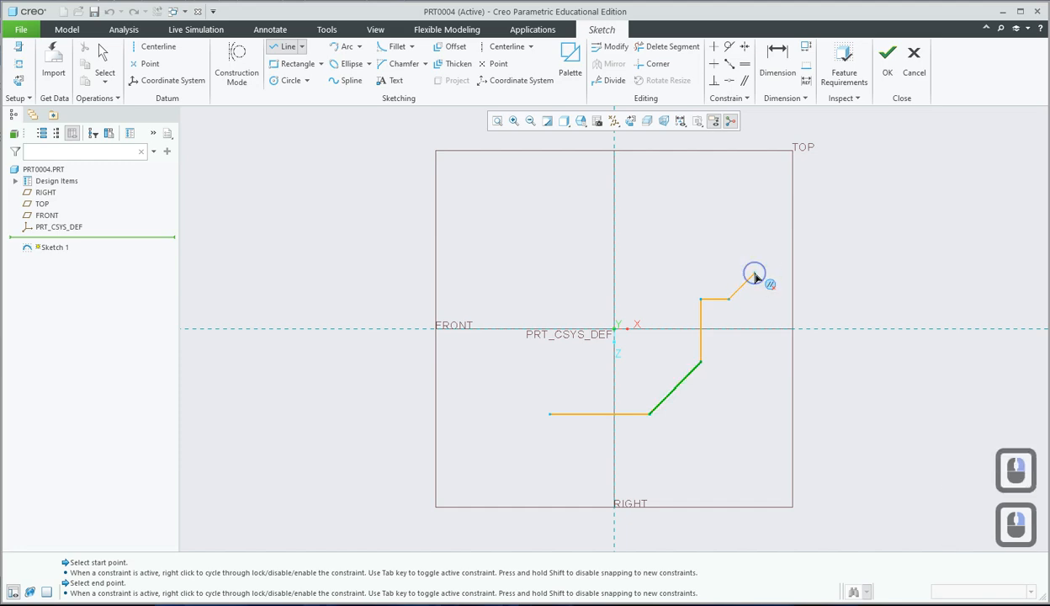
{"action": "left_click", "coordinate": [747, 275]}
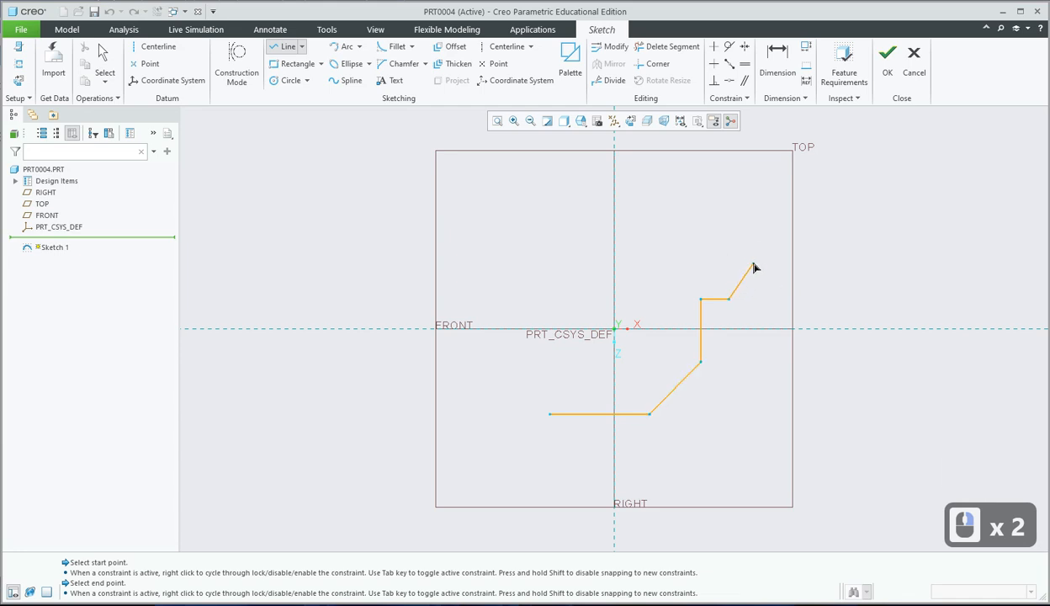
{"action": "left_click", "coordinate": [752, 263]}
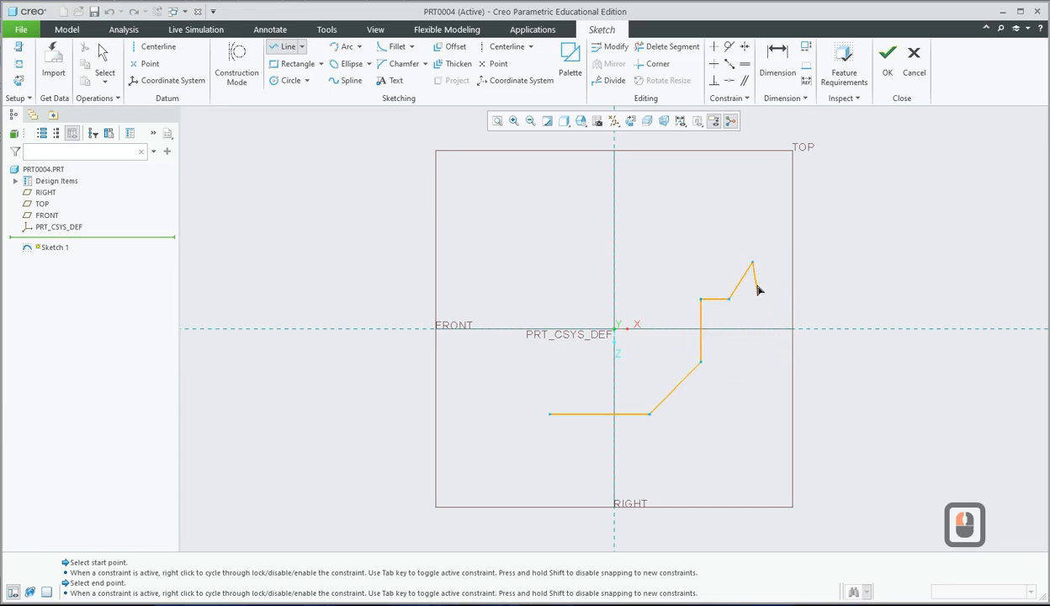
{"action": "left_click", "coordinate": [105, 69]}
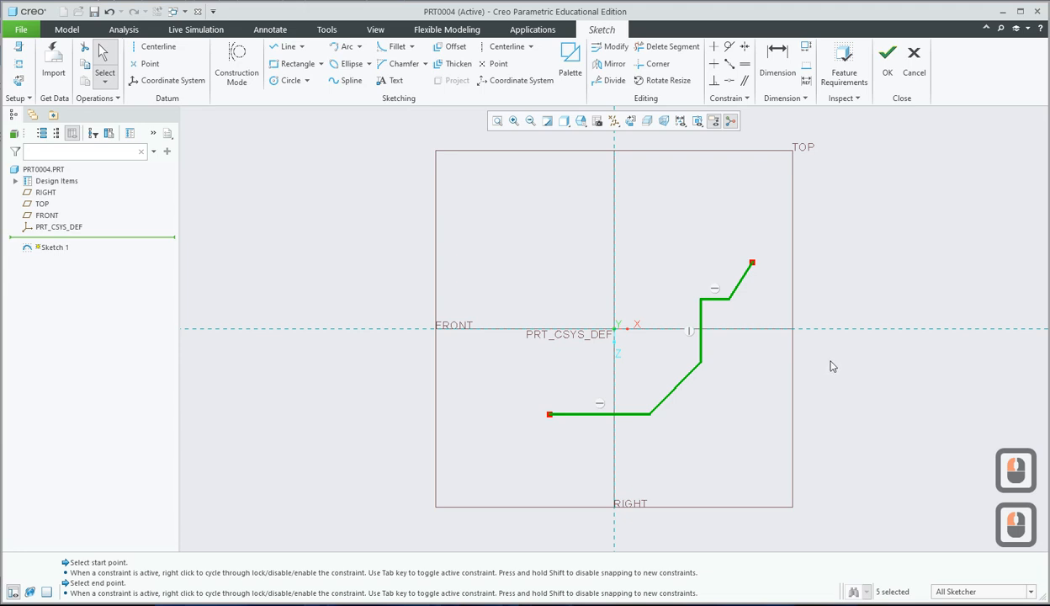
- Dimension the lower horizontal line to a length of 140 and the adjoining diagonal line to 100
{"action": "left_click", "coordinate": [777, 60]}
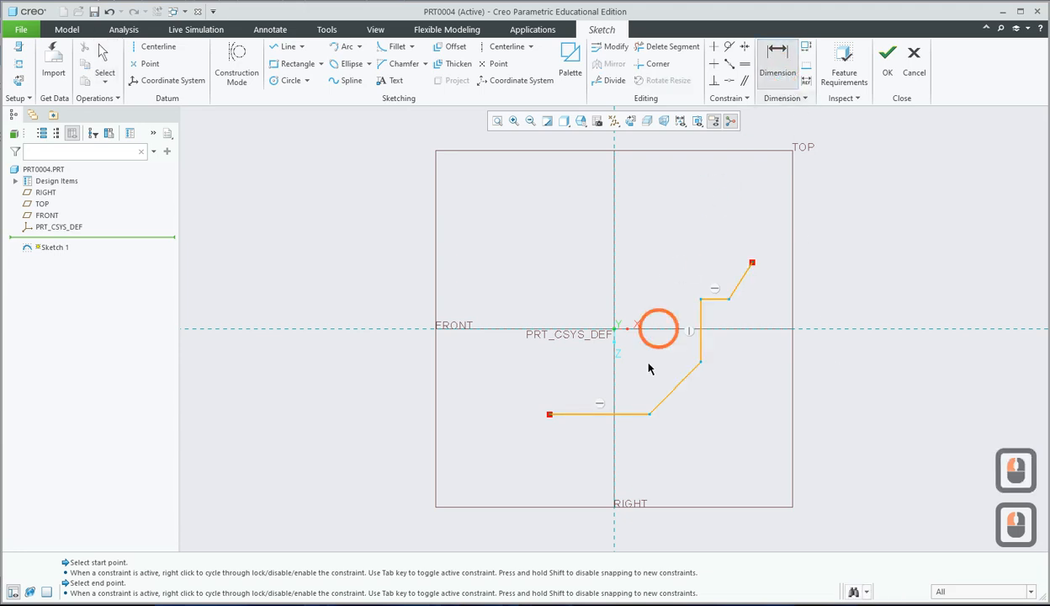
{"action": "left_click", "coordinate": [638, 418]}
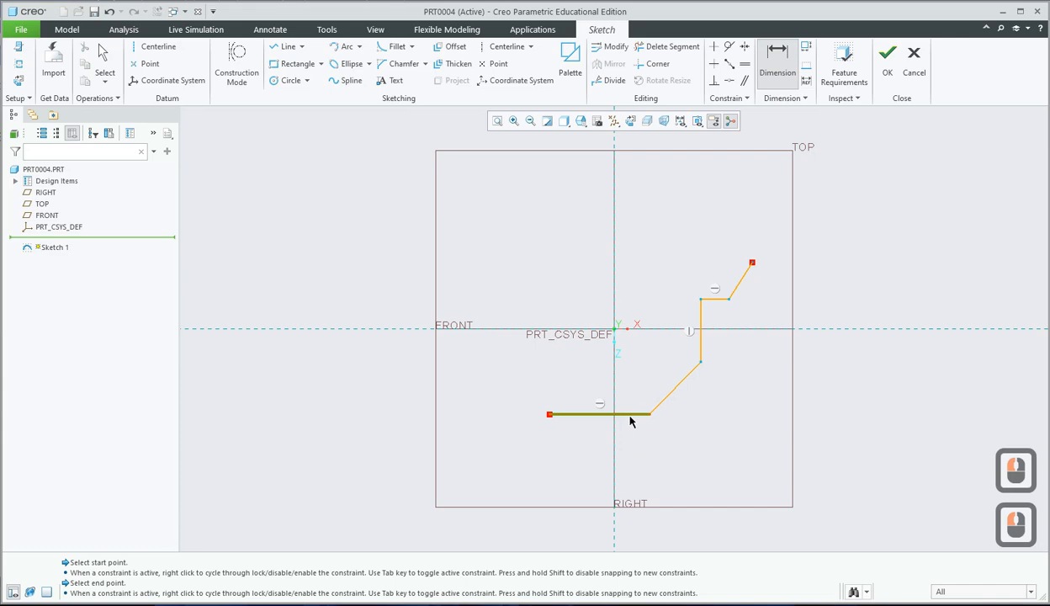
{"action": "middle_click", "coordinate": [618, 438]}
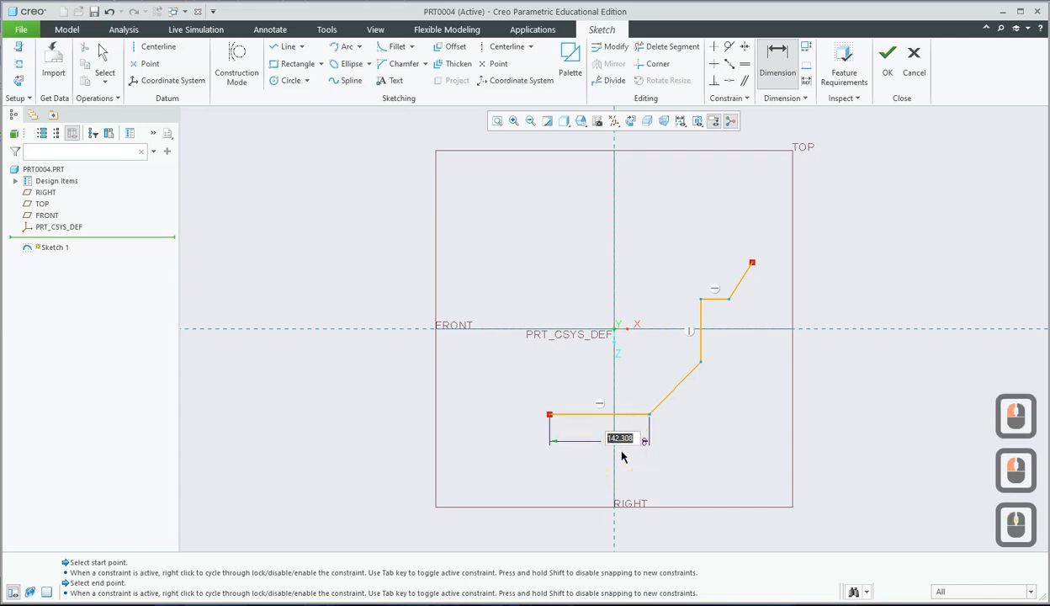
{"action": "type", "text": "140"}
{"action": "key", "text": "Return"}
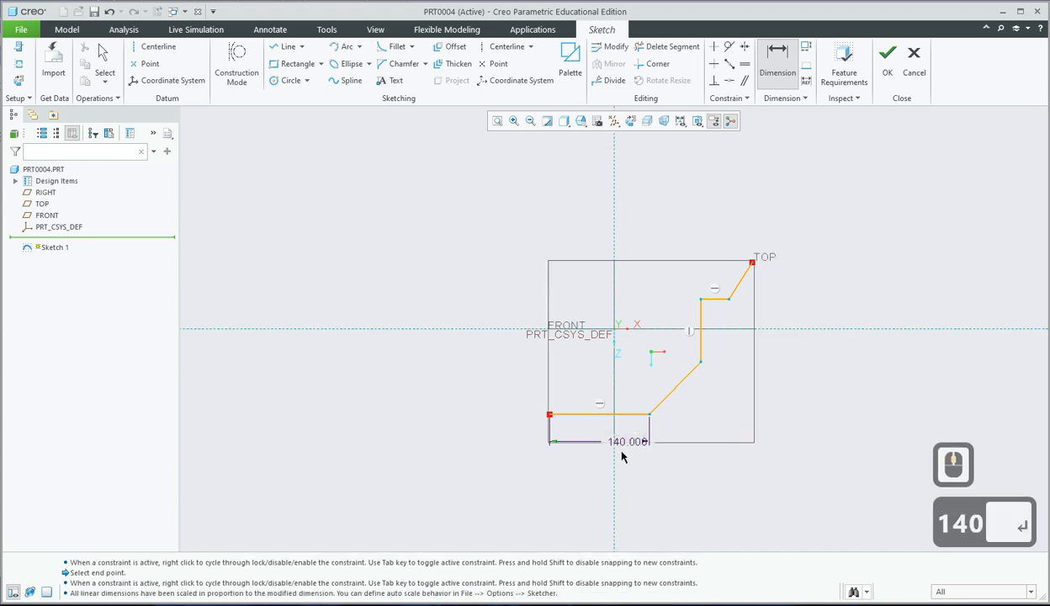
{"action": "left_click", "coordinate": [682, 386]}
{"action": "middle_click", "coordinate": [696, 407]}
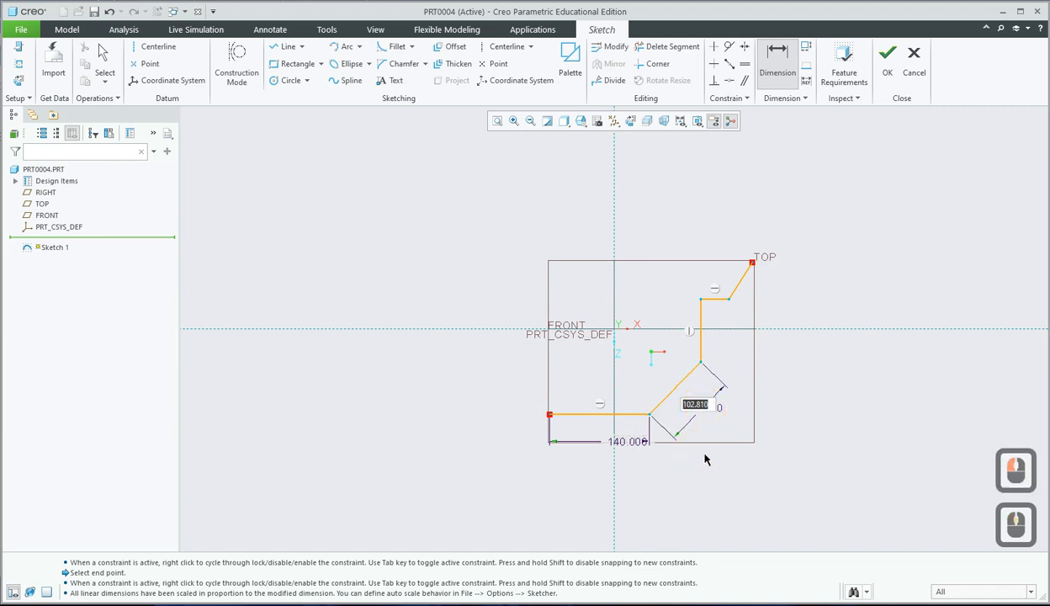
{"action": "type", "text": "100"}
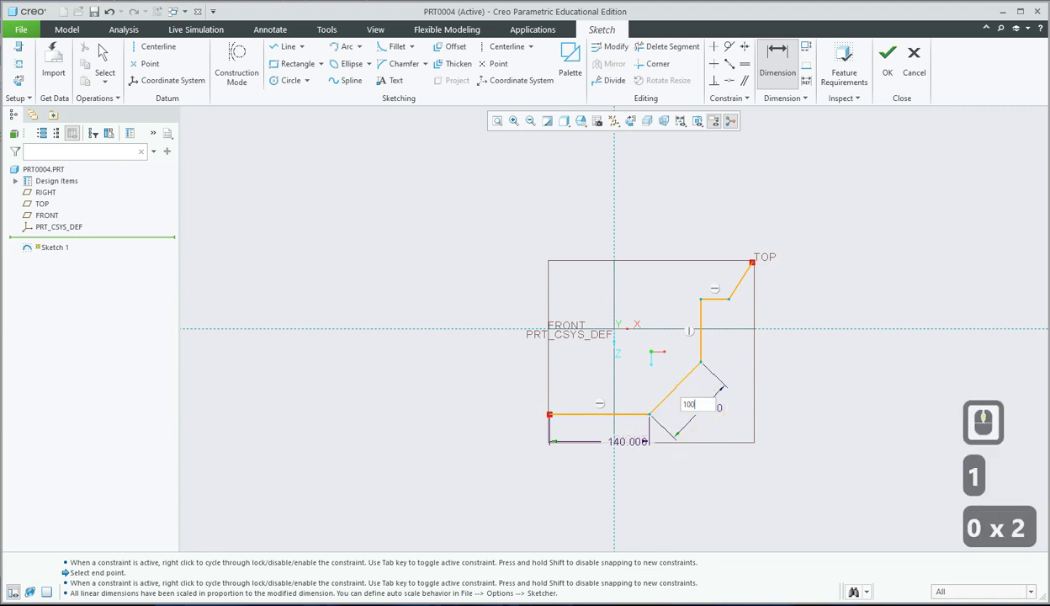
{"action": "key", "text": "Return"}
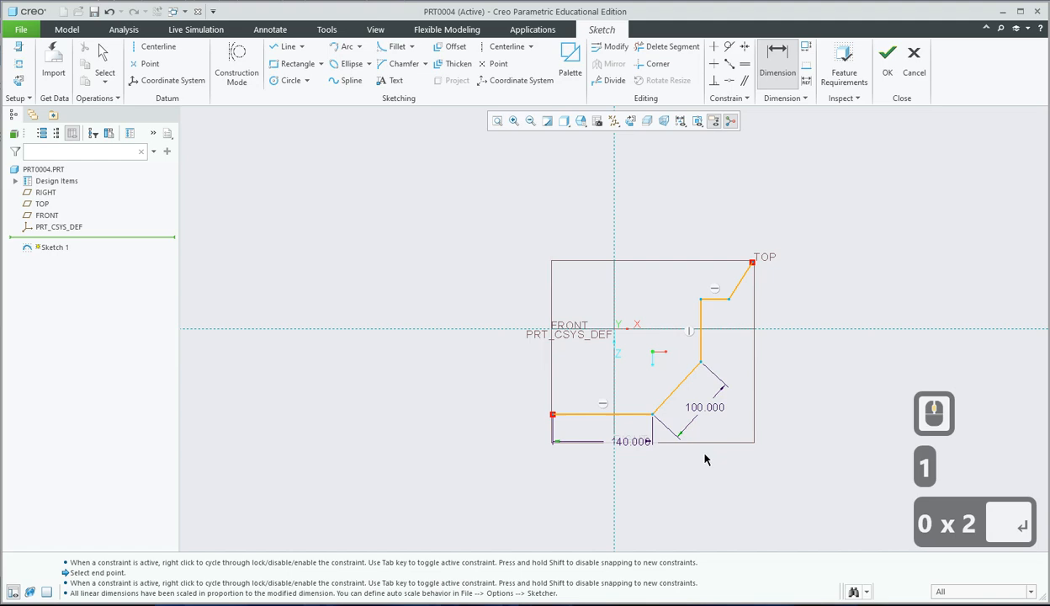
- Dimension the vertical line to a length of 85 and the upper slanted end segment to 60
{"action": "left_click", "coordinate": [700, 339]}
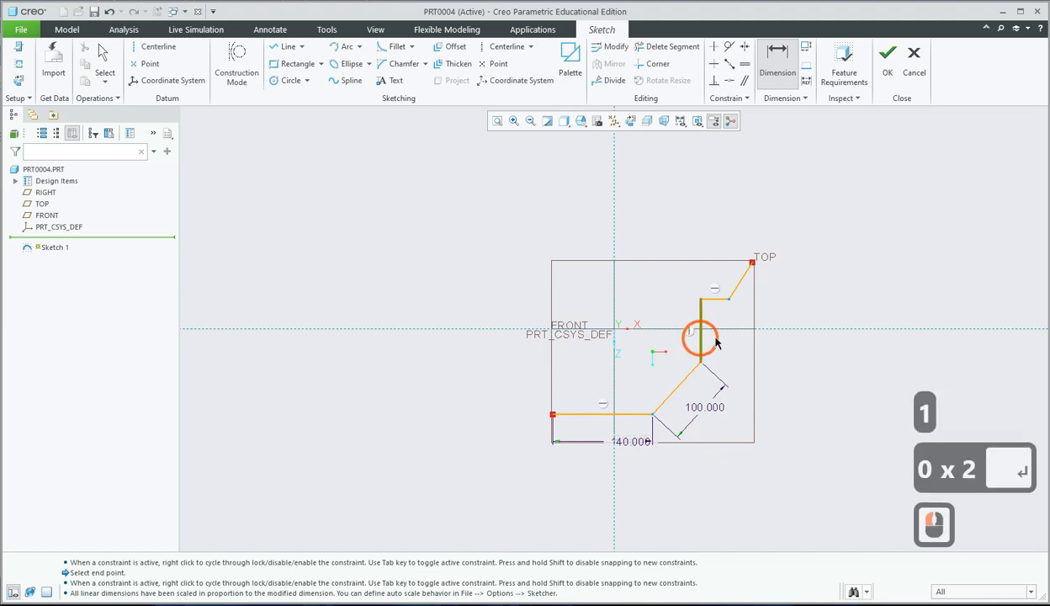
{"action": "middle_click", "coordinate": [777, 340]}
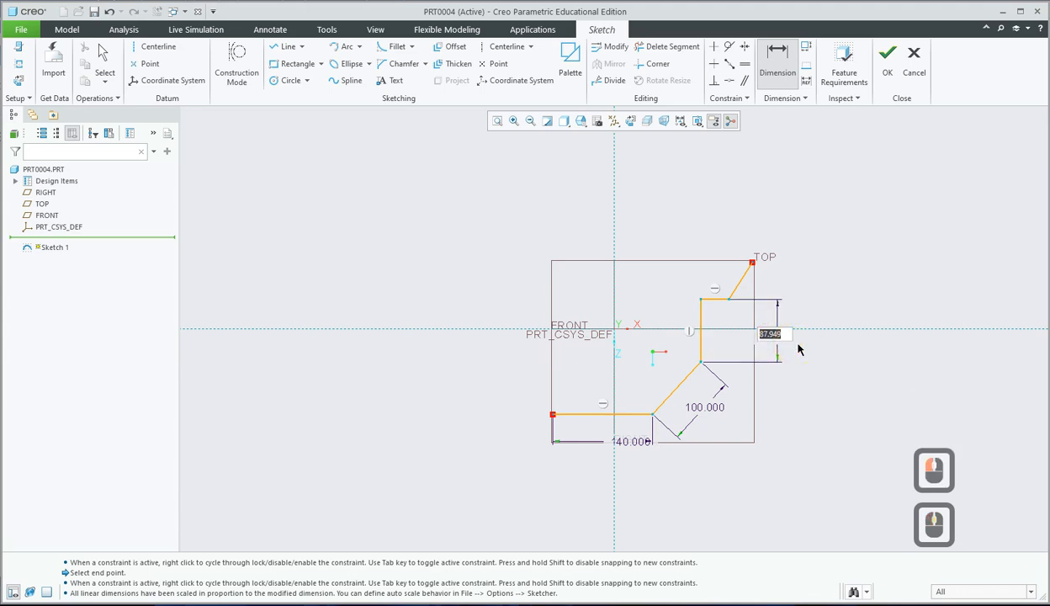
{"action": "type", "text": "85"}
{"action": "key", "text": "Return"}
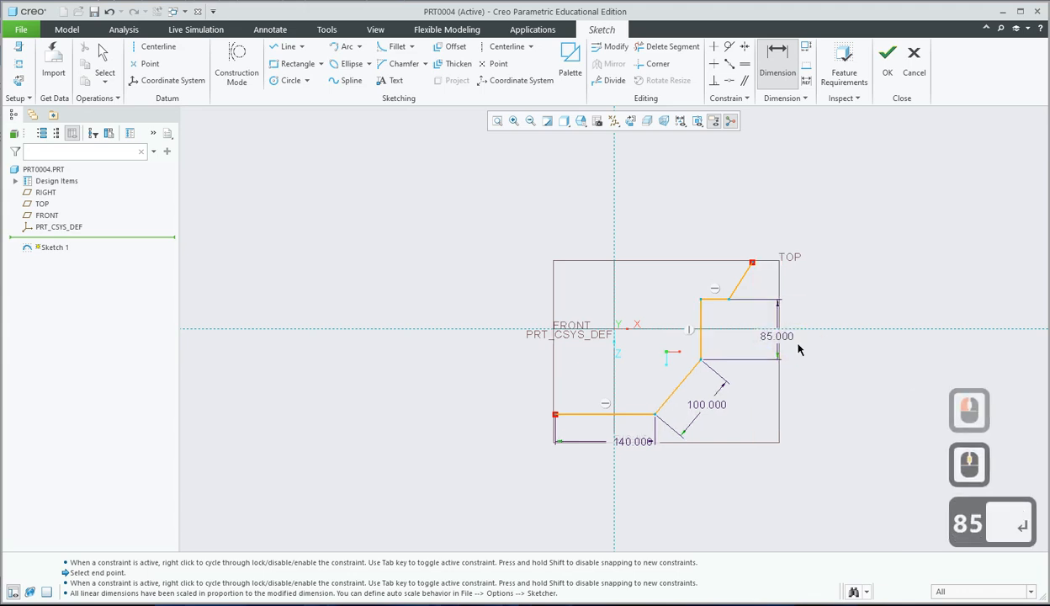
{"action": "left_click", "coordinate": [739, 279]}
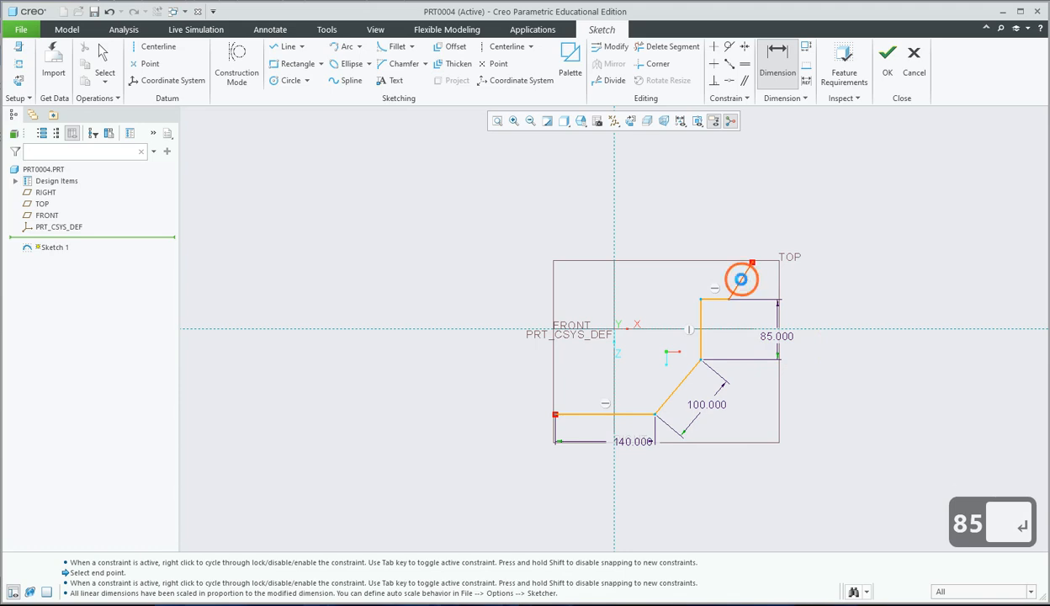
{"action": "middle_click", "coordinate": [690, 247]}
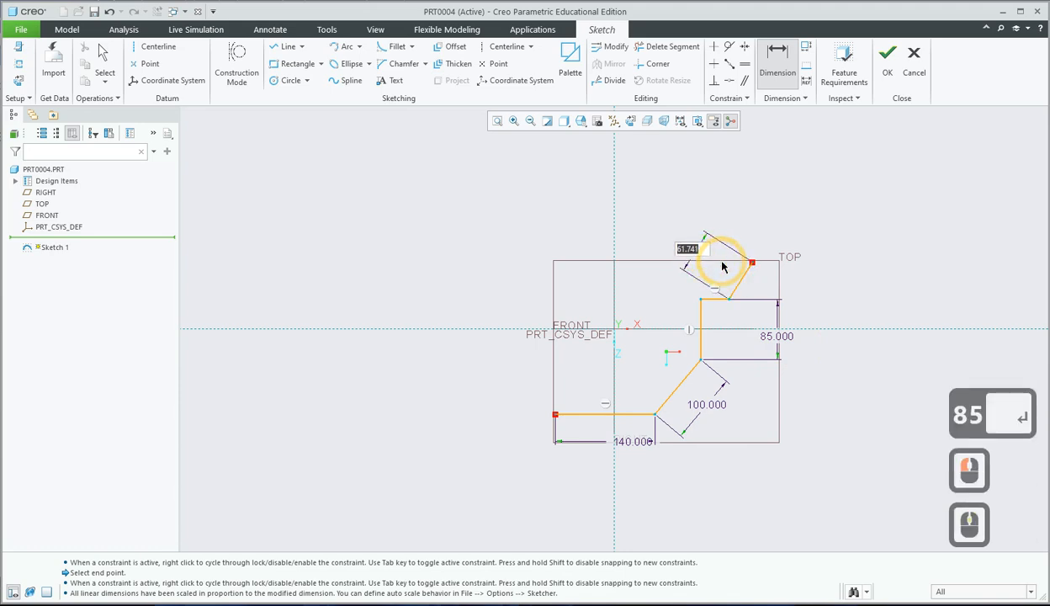
{"action": "type", "text": "60"}
{"action": "key", "text": "Return"}
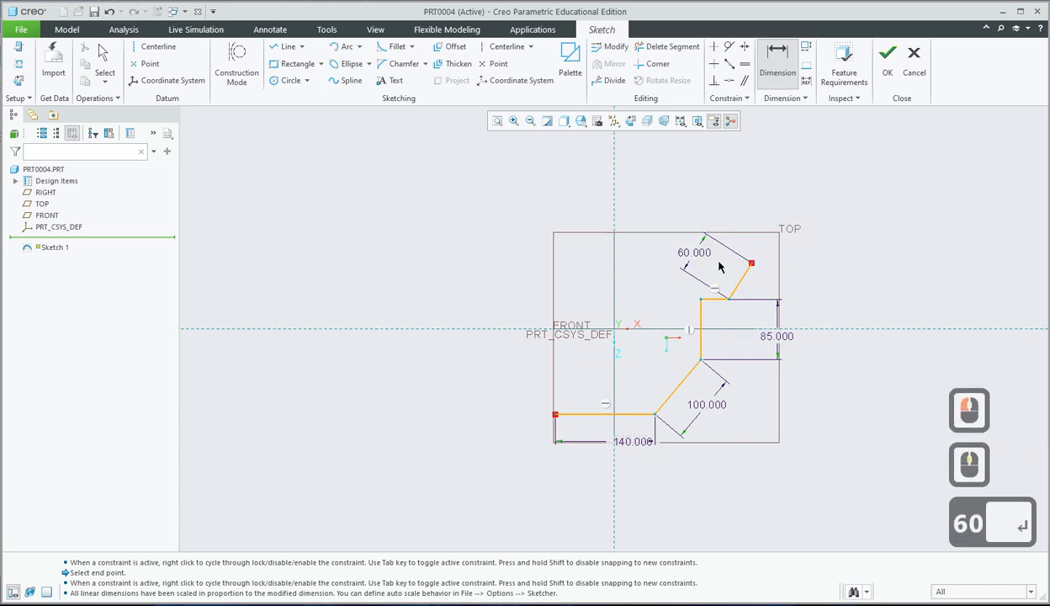
- Dimension the angle between the lower horizontal line and the adjoining diagonal line as 120 degrees
{"action": "scroll", "coordinate": [745, 390], "scroll_direction": "up", "scroll_amount": 3}
{"action": "scroll", "coordinate": [746, 394], "scroll_direction": "down", "scroll_amount": 6}
{"action": "scroll", "coordinate": [715, 387], "scroll_direction": "up", "scroll_amount": 1}
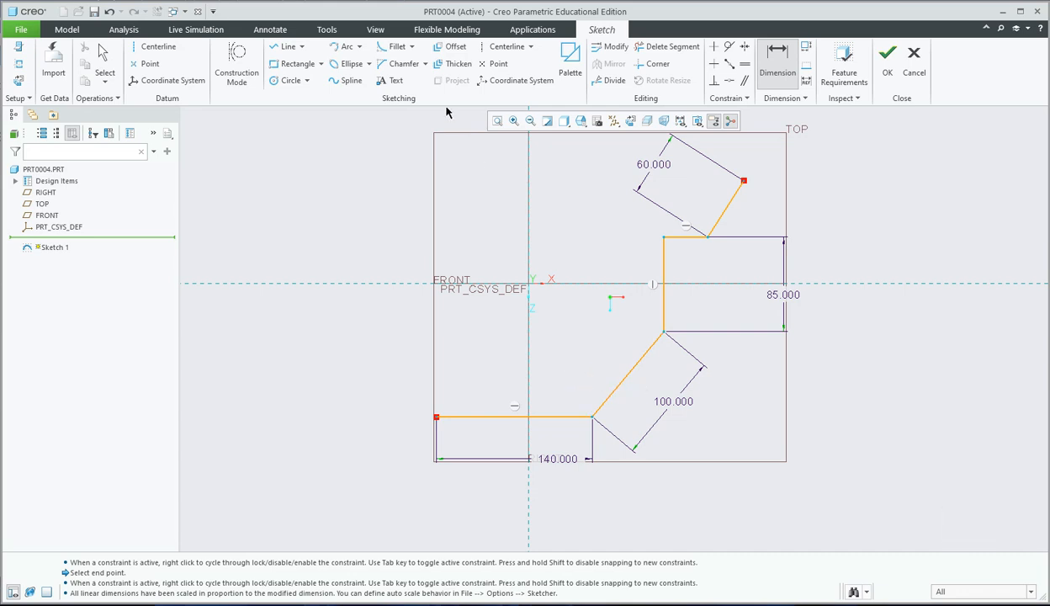
{"action": "left_click", "coordinate": [778, 72]}
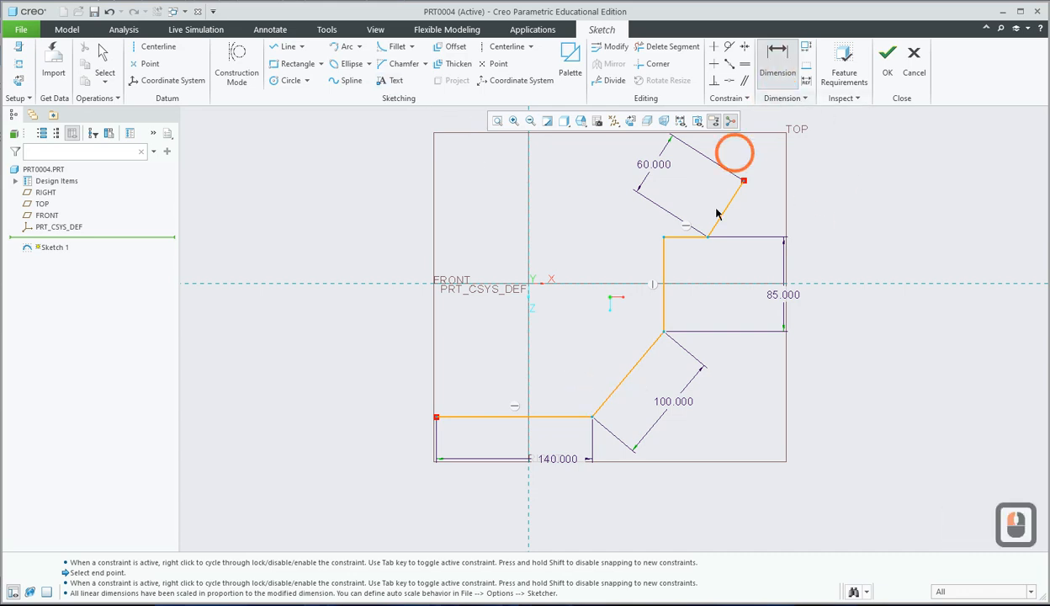
{"action": "left_click", "coordinate": [614, 392]}
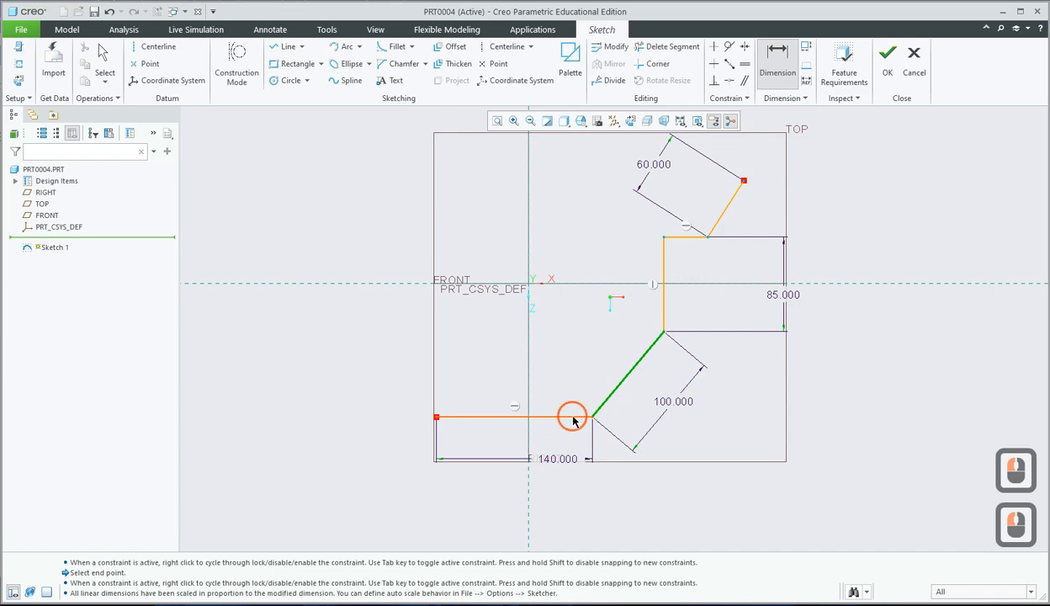
{"action": "left_click", "coordinate": [573, 418]}
{"action": "middle_click", "coordinate": [573, 389]}
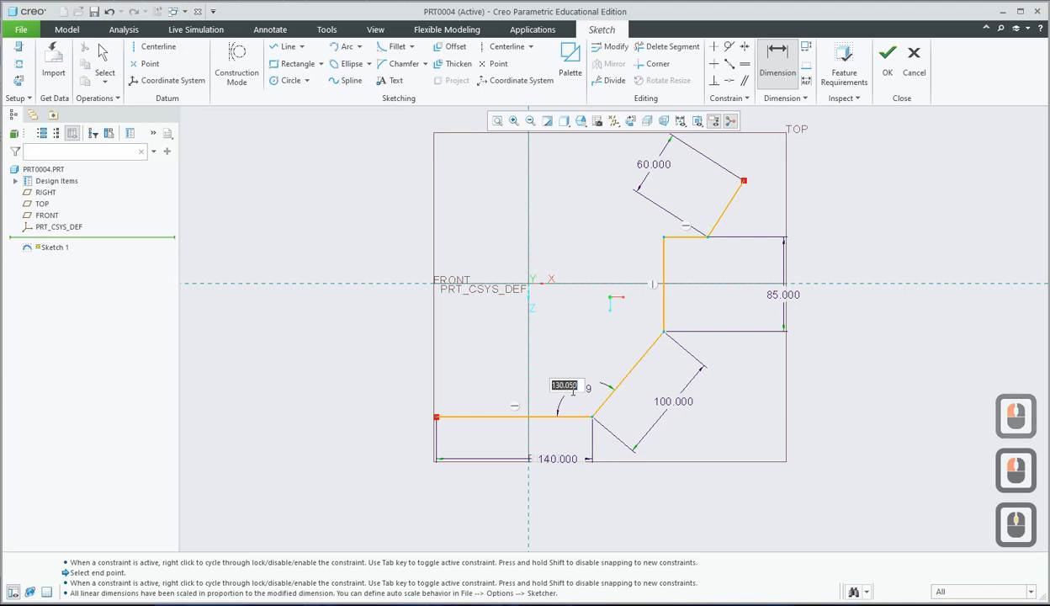
{"action": "type", "text": "120"}
{"action": "key", "text": "Return"}
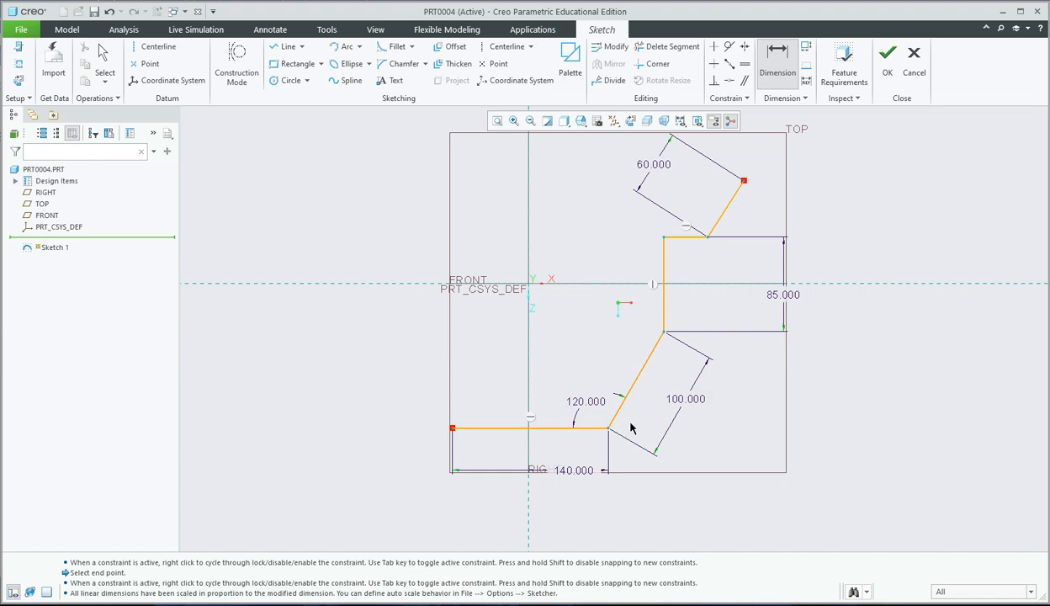
{"action": "left_click", "coordinate": [438, 205]}
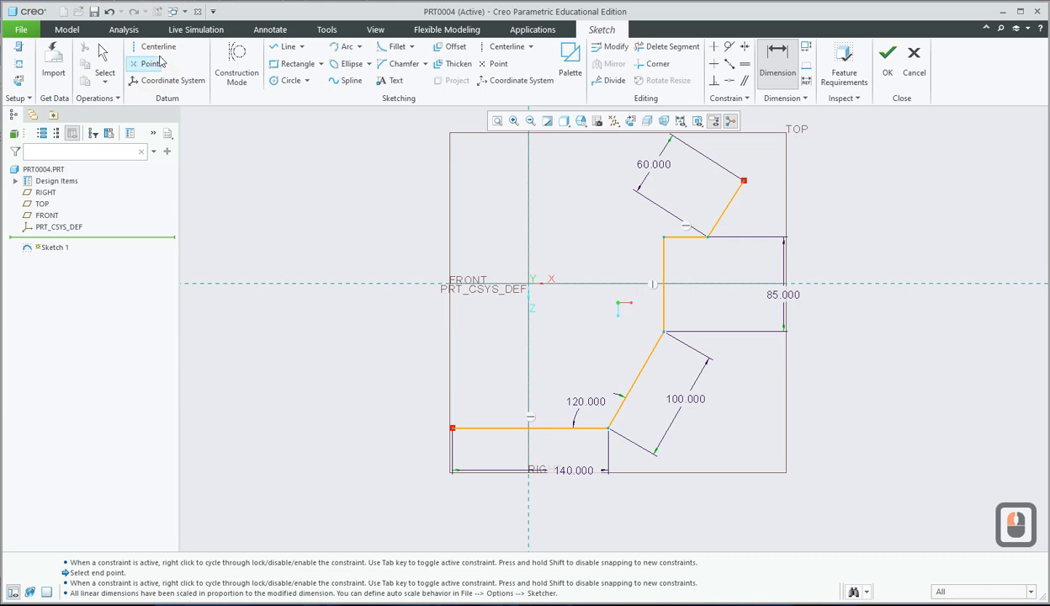
{"action": "left_click", "coordinate": [104, 63]}
{"action": "left_click", "coordinate": [596, 402]}
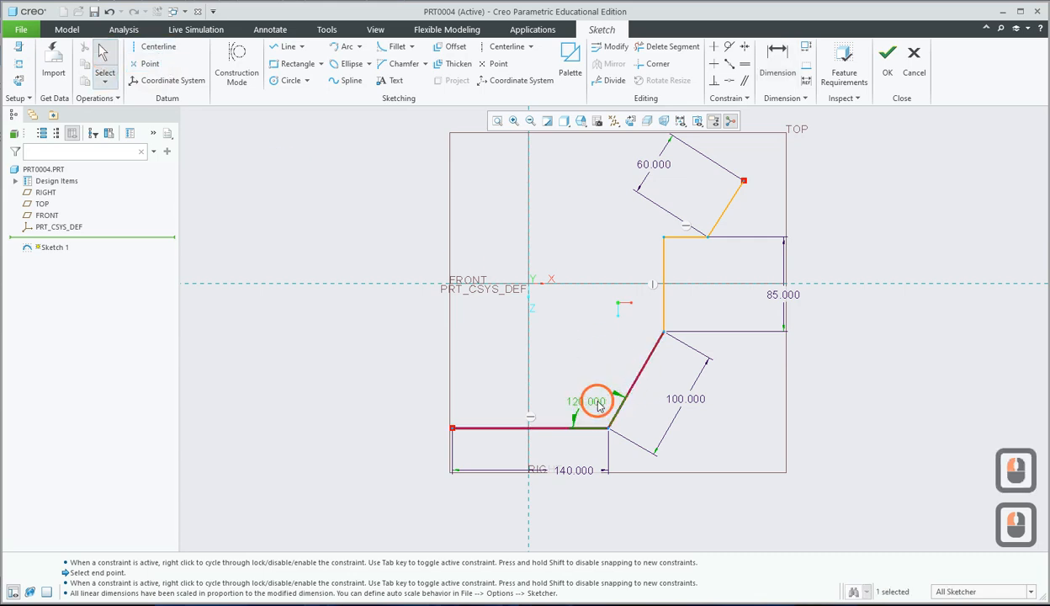
{"action": "right_click", "coordinate": [598, 403]}
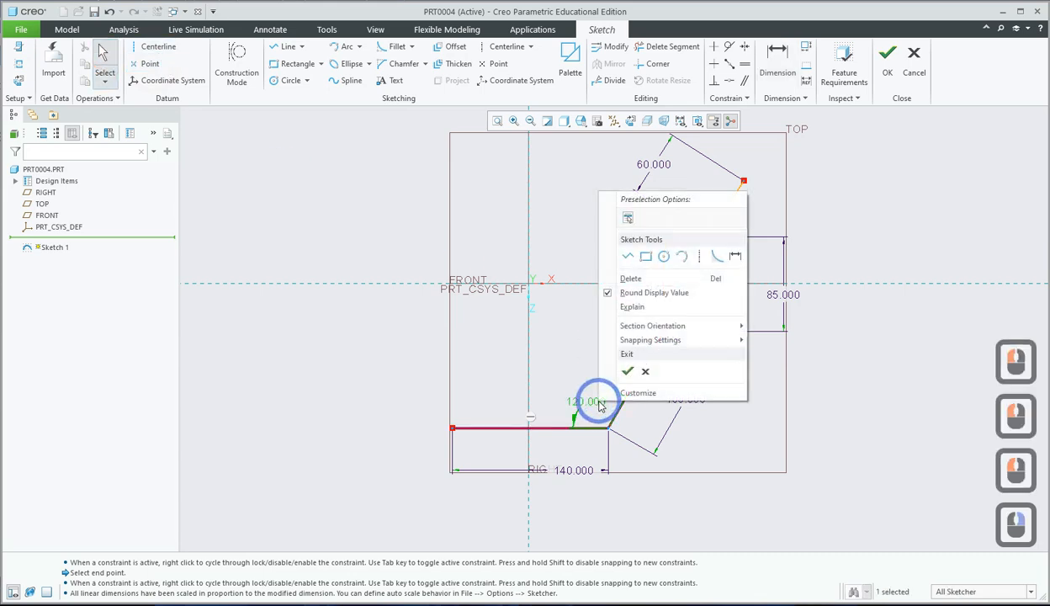
{"action": "left_click", "coordinate": [646, 373]}
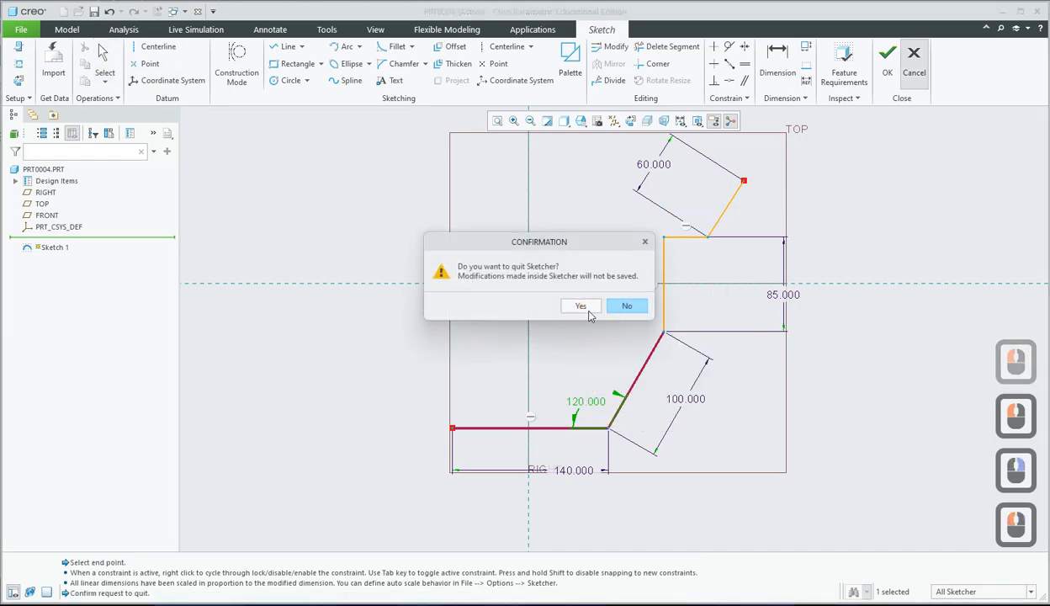
{"action": "left_click", "coordinate": [645, 242]}
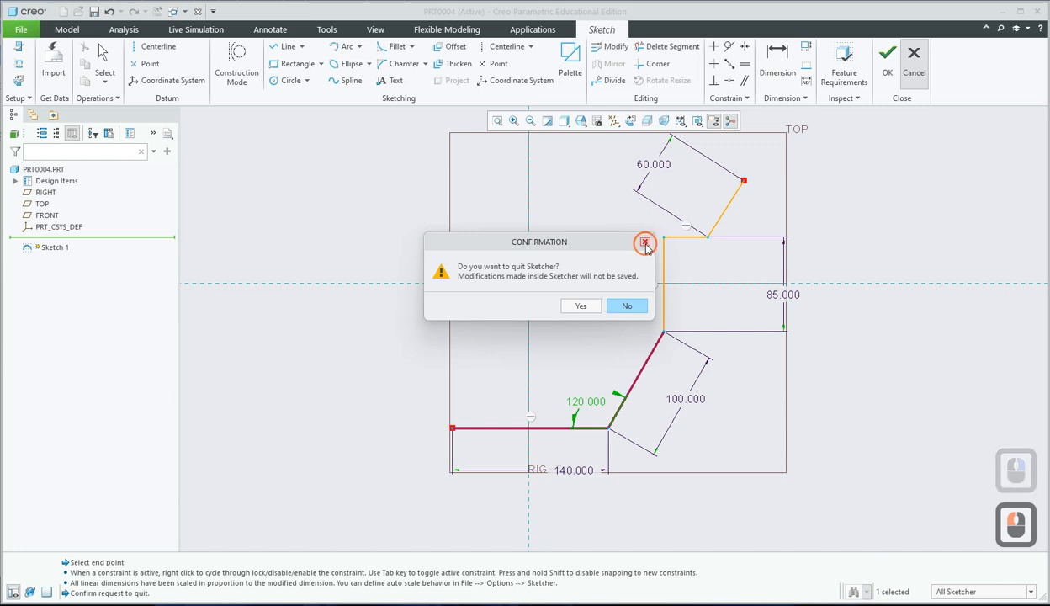
{"action": "right_click", "coordinate": [589, 401]}
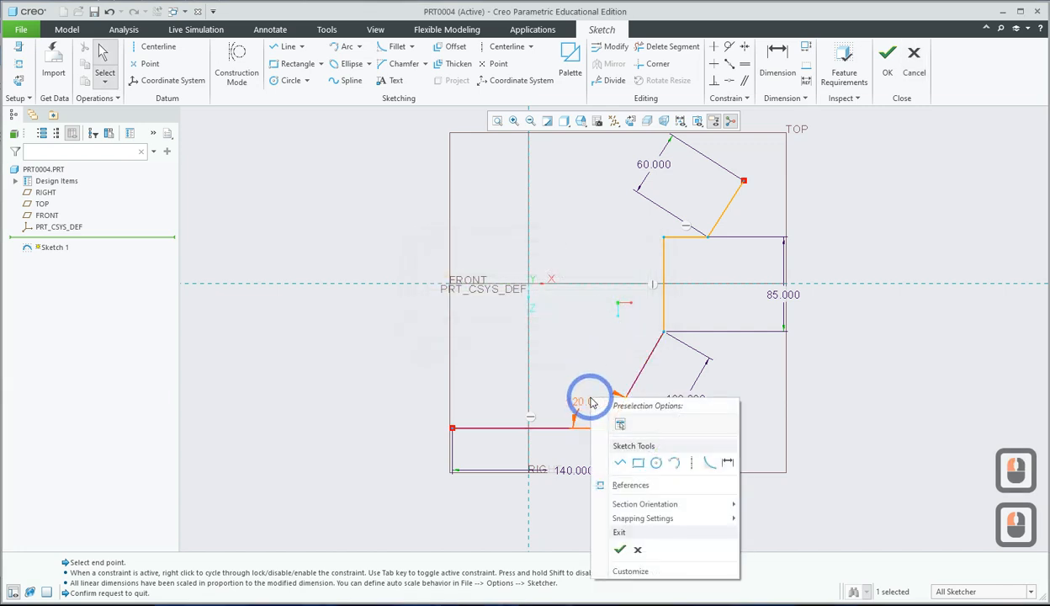
{"action": "left_click", "coordinate": [581, 404]}
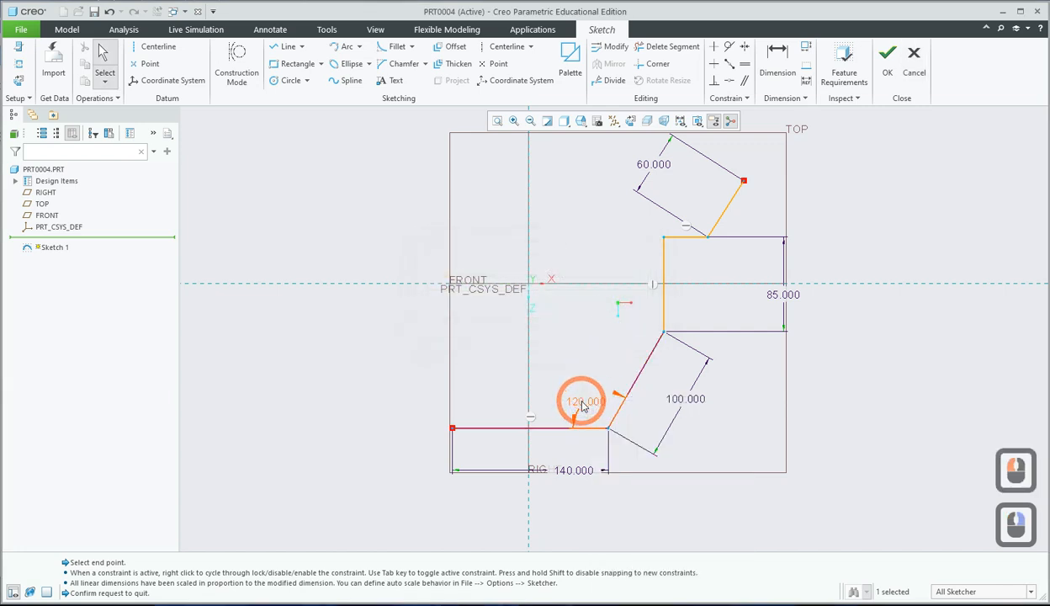
{"action": "right_click", "coordinate": [582, 406]}
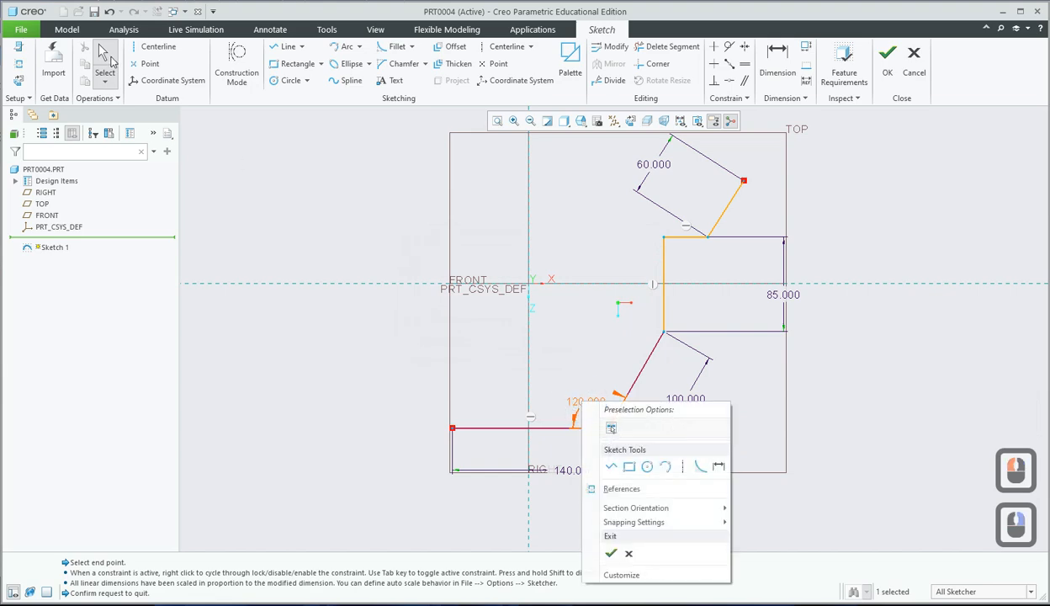
- Delete the 120-degree angle dimension between the lower horizontal line and the adjoining diagonal line
{"action": "left_click", "coordinate": [110, 58]}
{"action": "left_click", "coordinate": [597, 403]}
{"action": "right_click", "coordinate": [595, 402]}
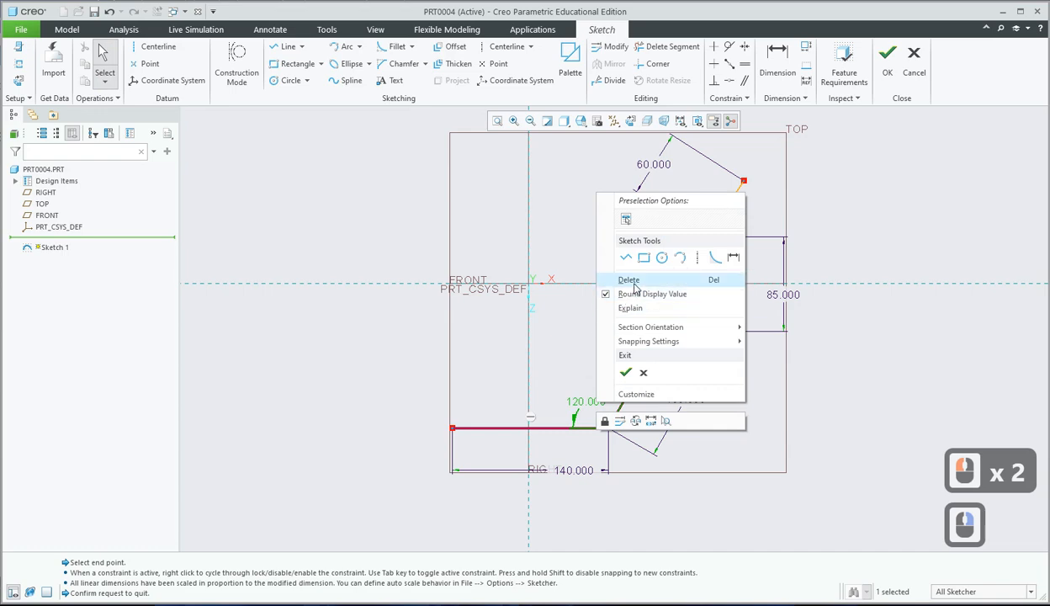
{"action": "left_click", "coordinate": [622, 279]}
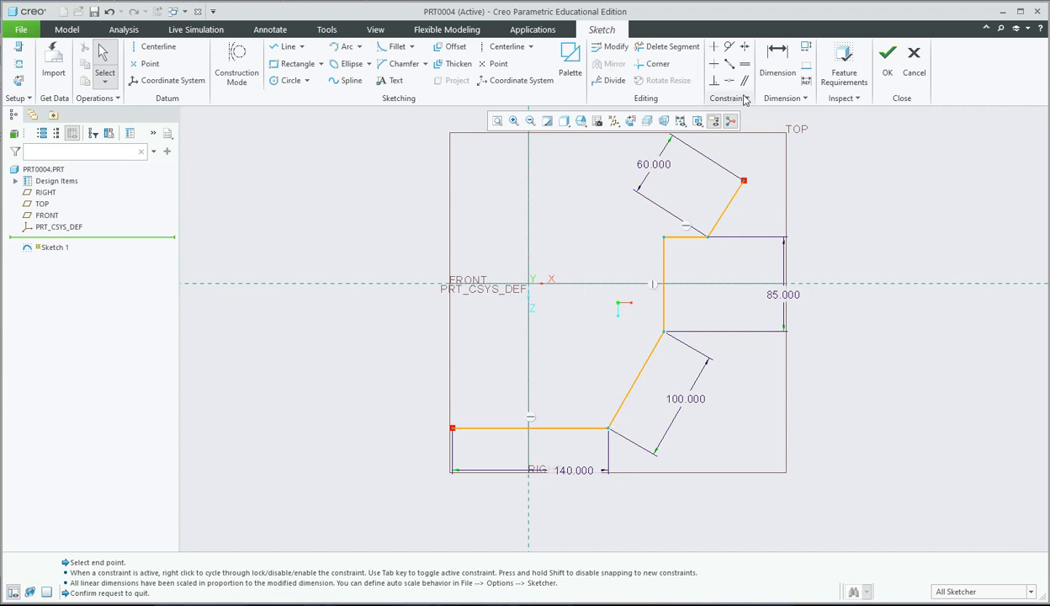
- Dimension the outer angle between the lower horizontal line's extension and the adjoining diagonal line as 60 degrees
{"action": "left_click", "coordinate": [776, 59]}
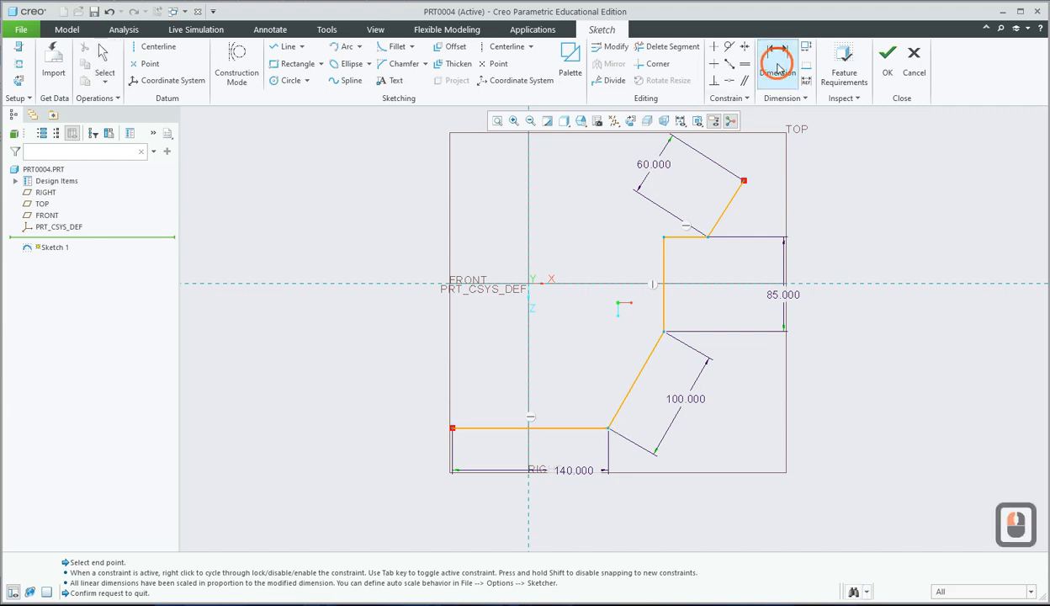
{"action": "left_click", "coordinate": [617, 411]}
{"action": "left_click", "coordinate": [594, 429]}
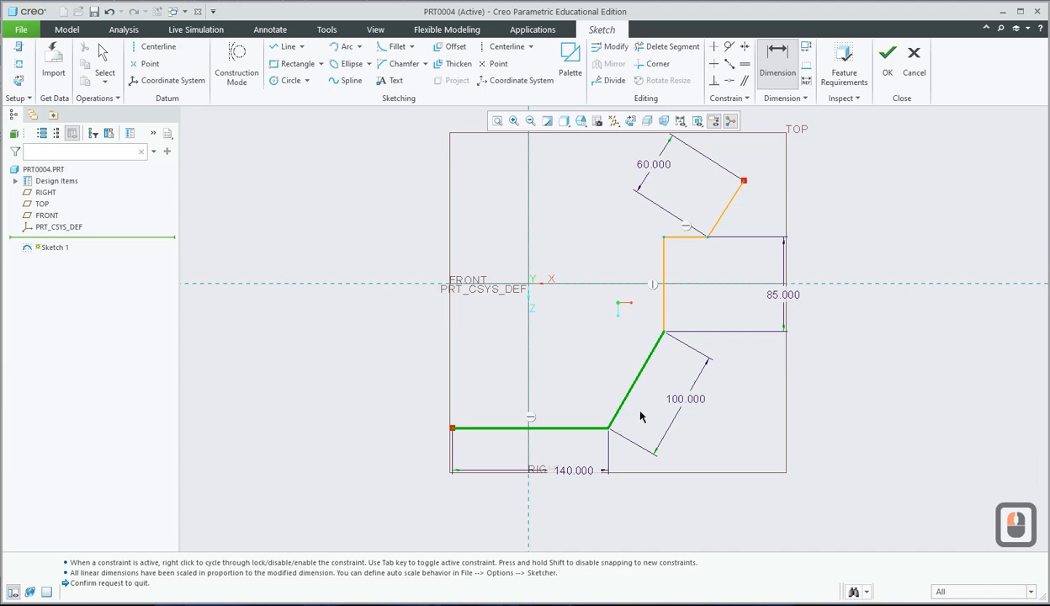
{"action": "middle_click", "coordinate": [640, 413]}
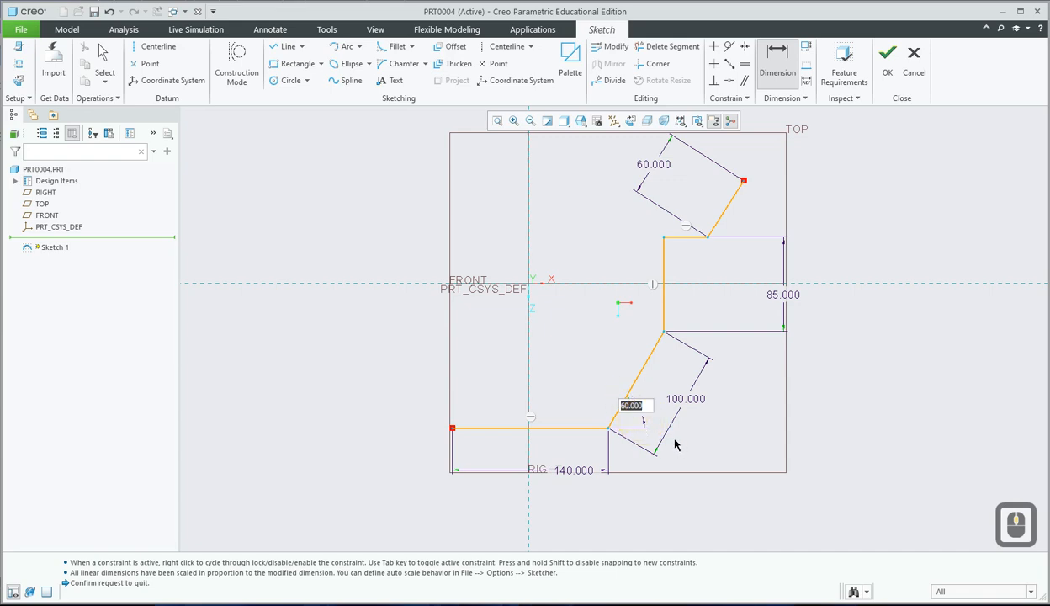
{"action": "key", "text": "Return"}
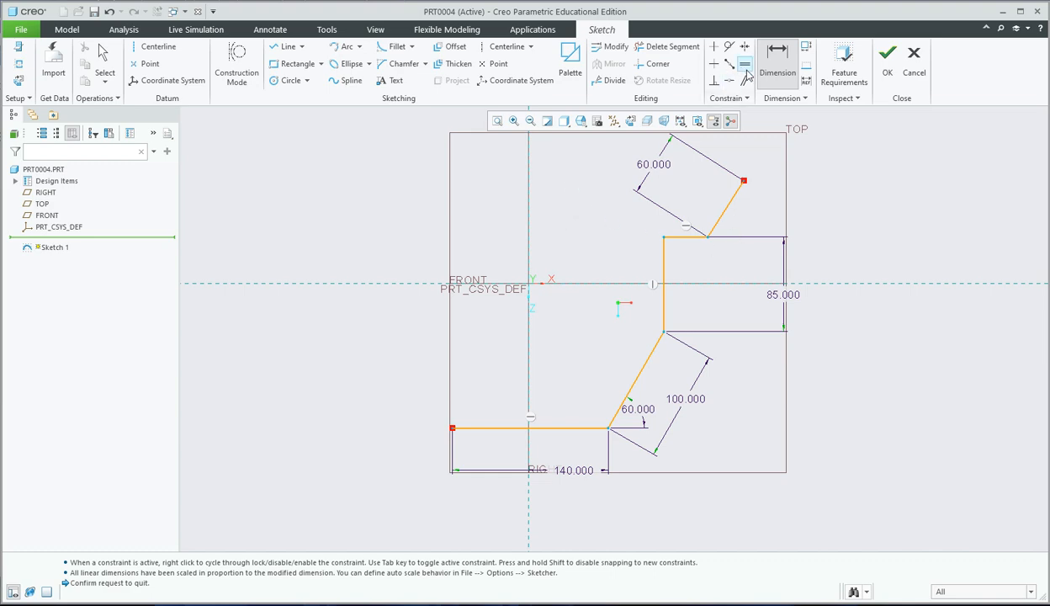
- Dimension the angle between the short upper horizontal line and the slanted end segment, measured around the underside, as 240 degrees
{"action": "left_click", "coordinate": [706, 229]}
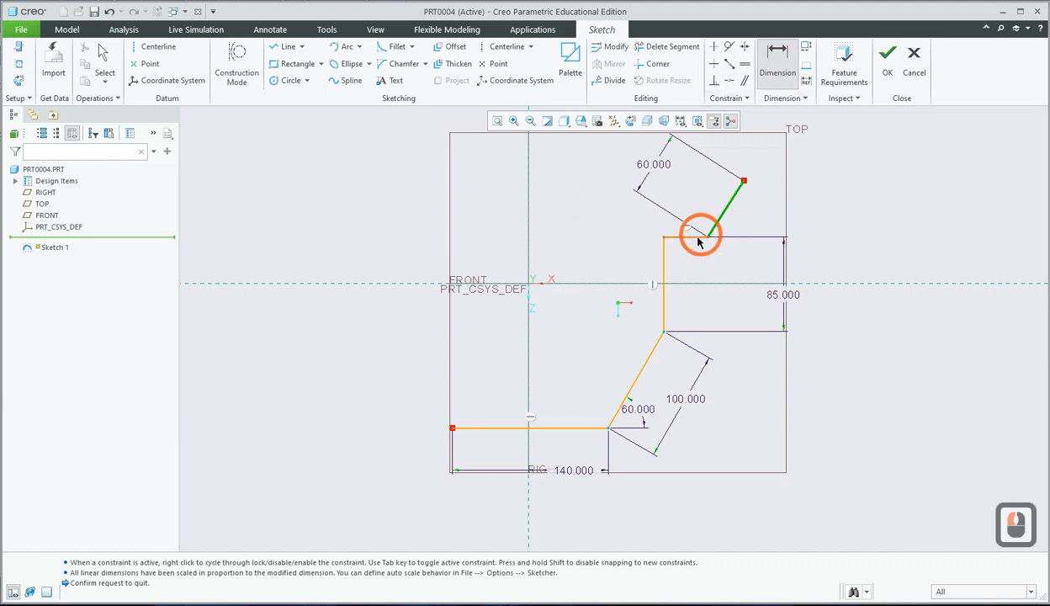
{"action": "left_click", "coordinate": [704, 252]}
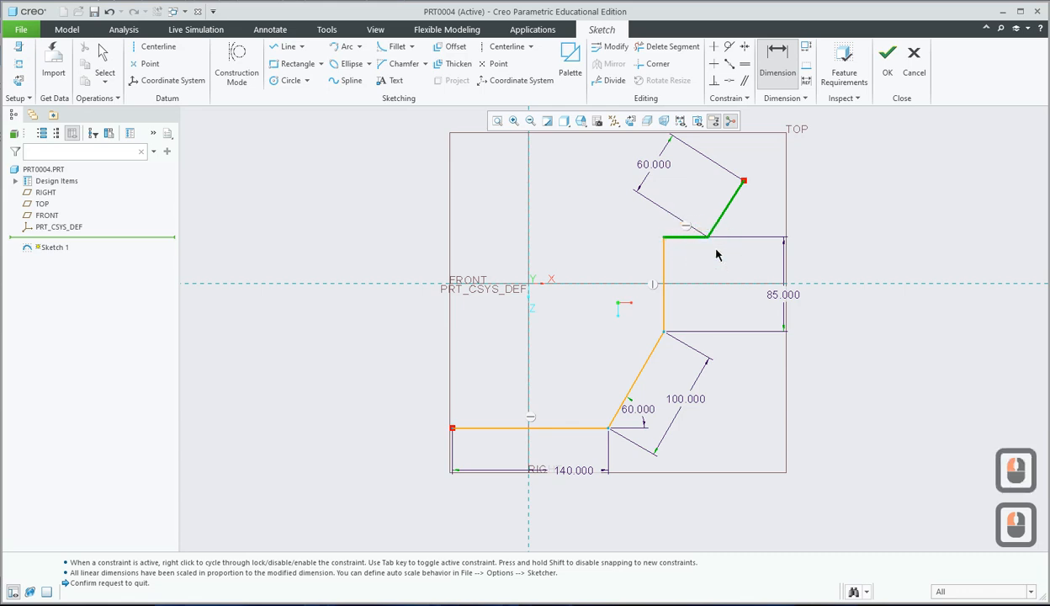
{"action": "middle_click", "coordinate": [716, 251]}
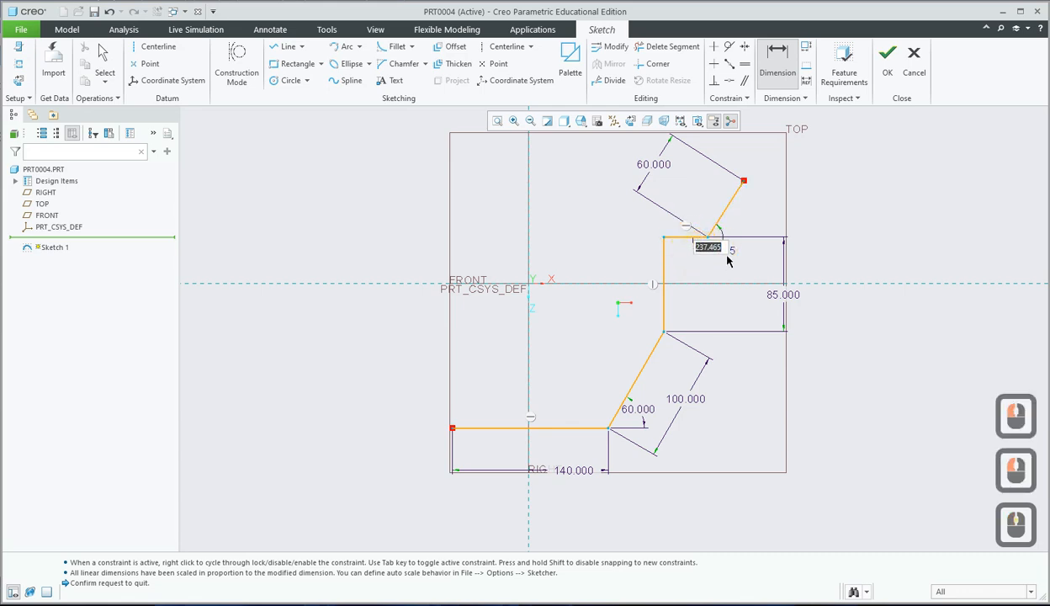
{"action": "type", "text": "240"}
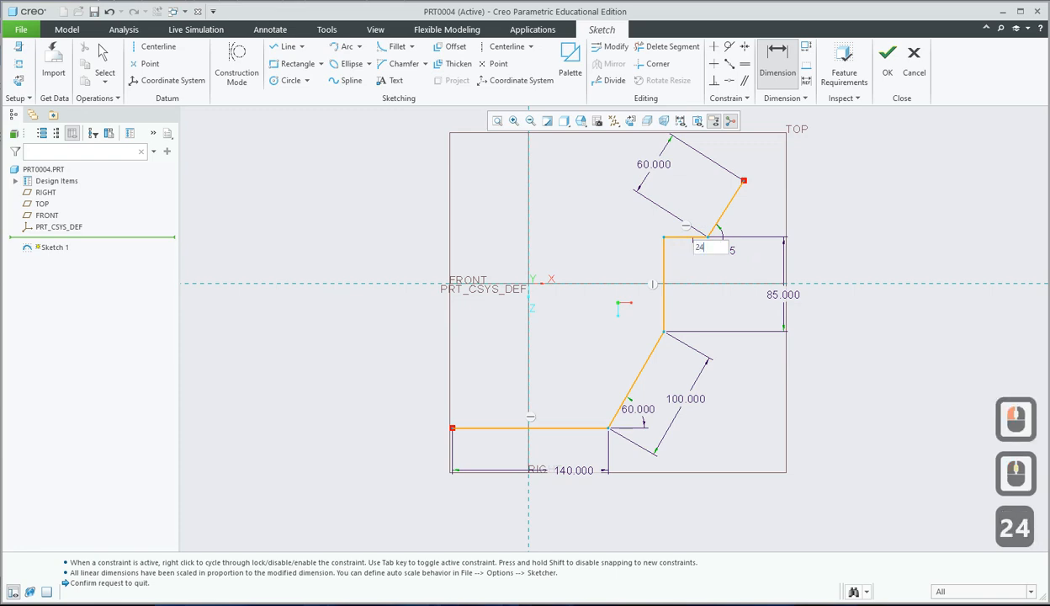
{"action": "key", "text": "Return"}
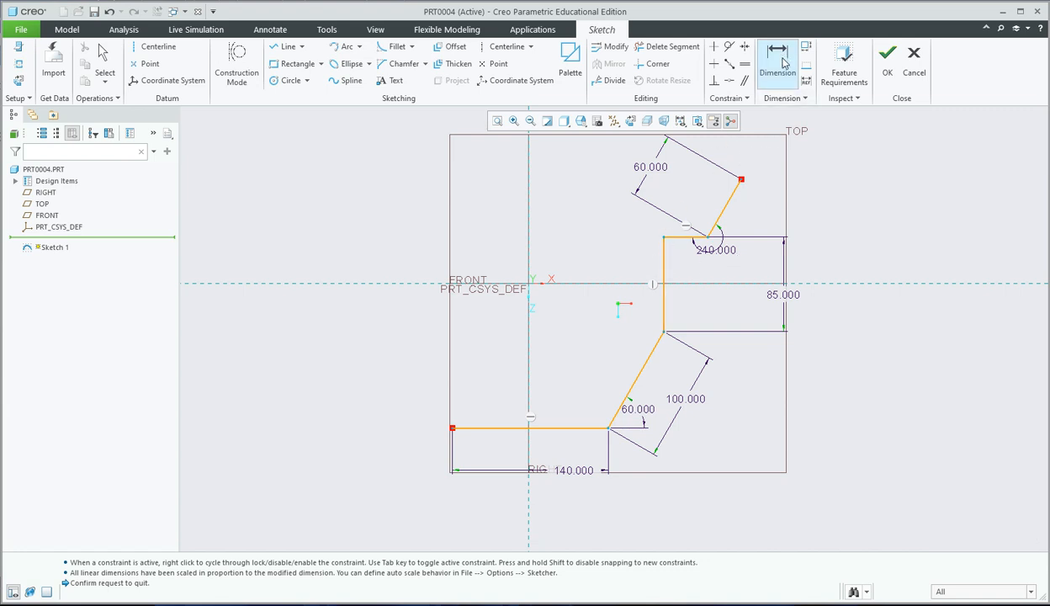
- Try to dimension the angle between the short upper horizontal line and the vertical line, and delete the conflicting dimension
{"action": "left_click", "coordinate": [669, 248]}
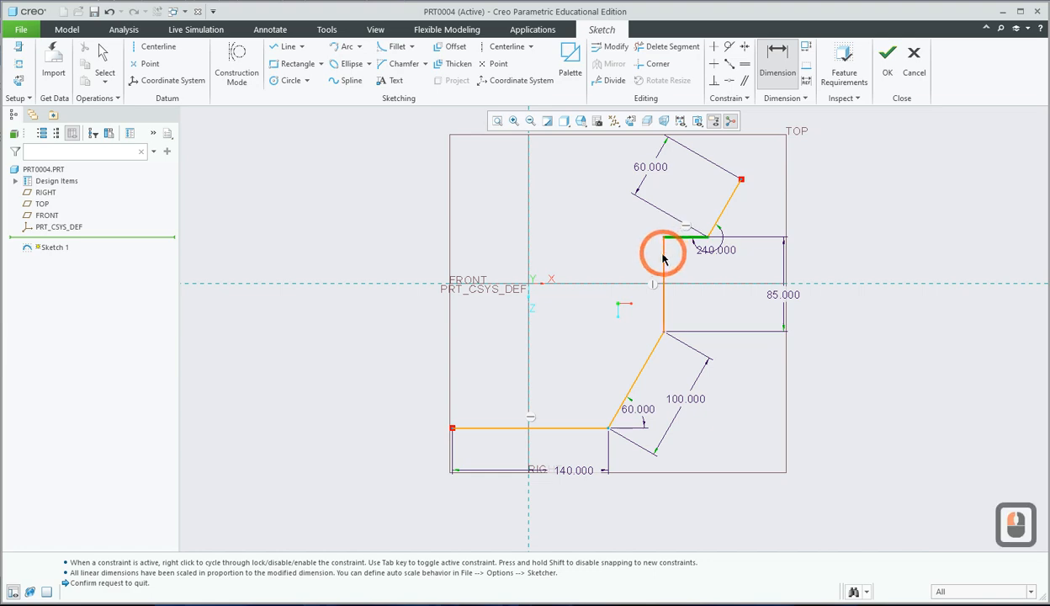
{"action": "left_click", "coordinate": [665, 252], "text": "ctrl"}
{"action": "middle_click", "coordinate": [674, 256]}
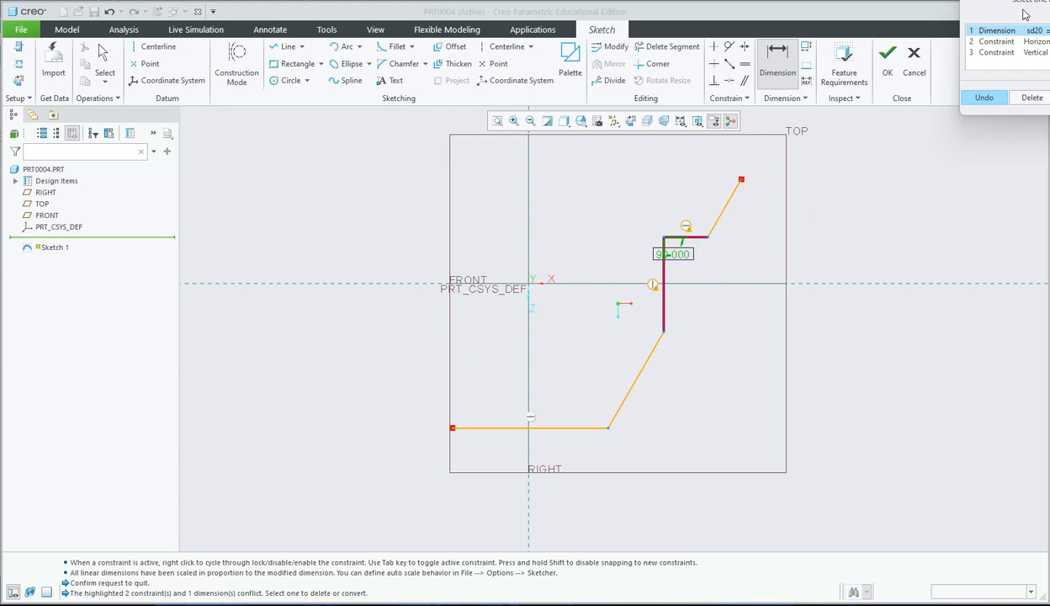
{"action": "left_click_drag", "start_coordinate": [1044, 1], "coordinate": [996, 51]}
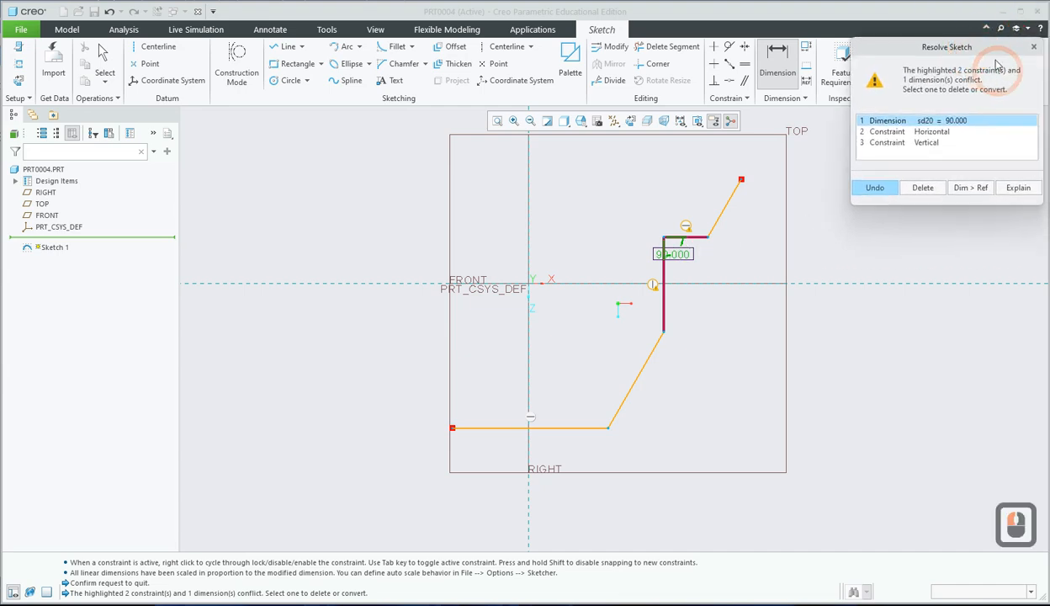
{"action": "left_click", "coordinate": [916, 189]}
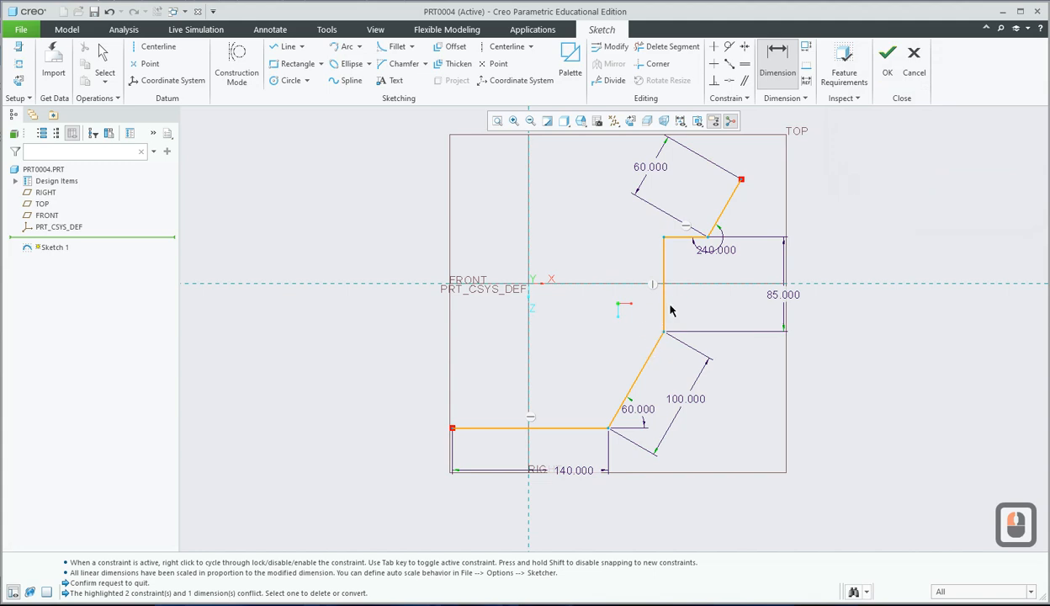
- Try to dimension the angle between the vertical line and the lower diagonal line, and delete the conflicting dimension
{"action": "left_click_drag", "start_coordinate": [665, 237], "coordinate": [658, 330]}
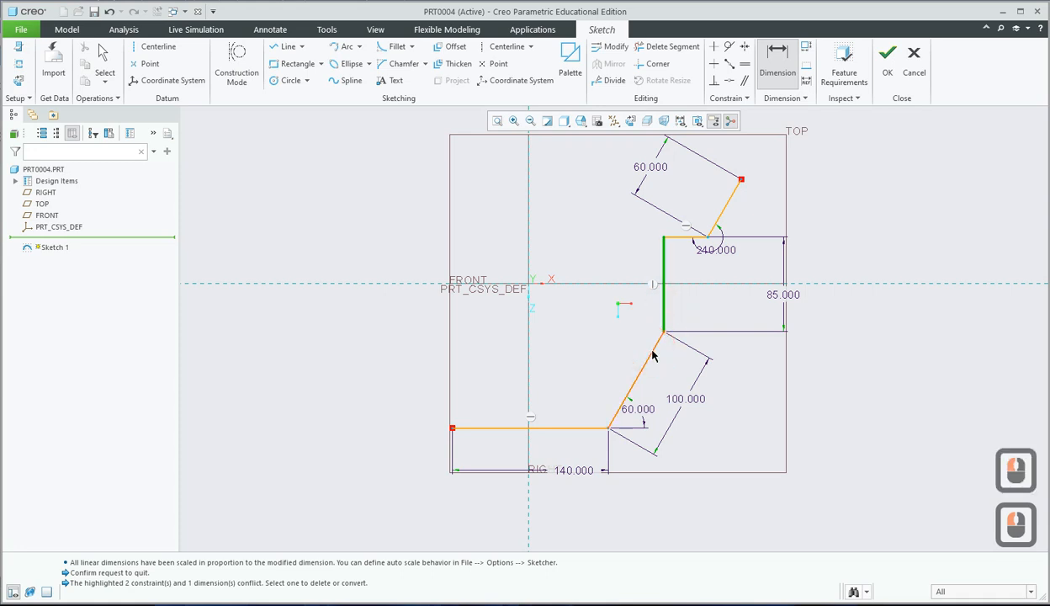
{"action": "left_click", "coordinate": [652, 354], "text": "ctrl"}
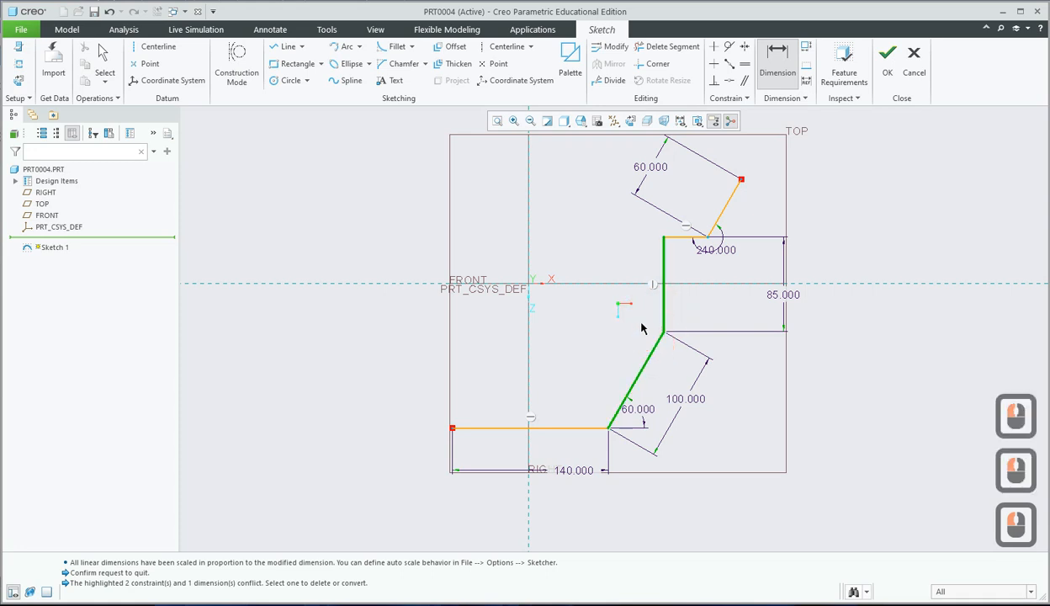
{"action": "middle_click", "coordinate": [641, 328]}
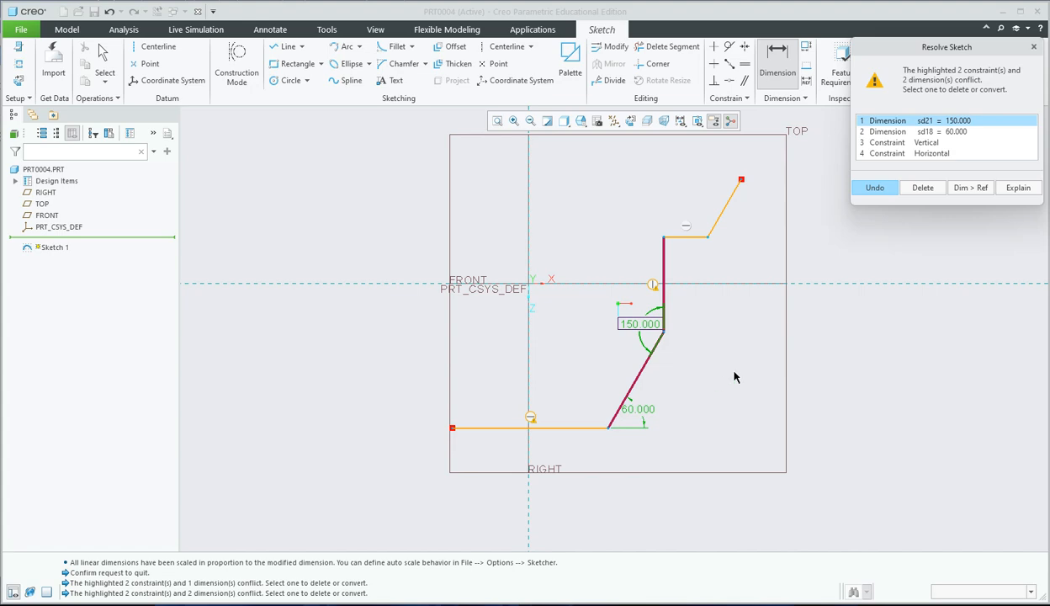
{"action": "left_click", "coordinate": [924, 188]}
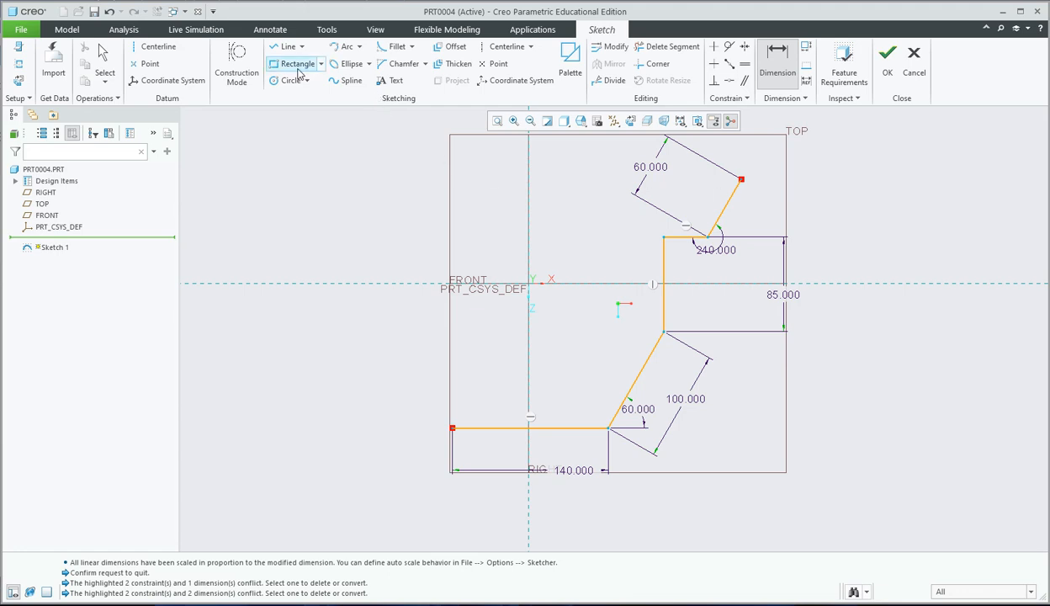
- Close the profile with a horizontal line from the upper slanted segment's end and a vertical line down to the lower horizontal line's start
{"action": "left_click", "coordinate": [288, 46]}
{"action": "left_click", "coordinate": [741, 183]}
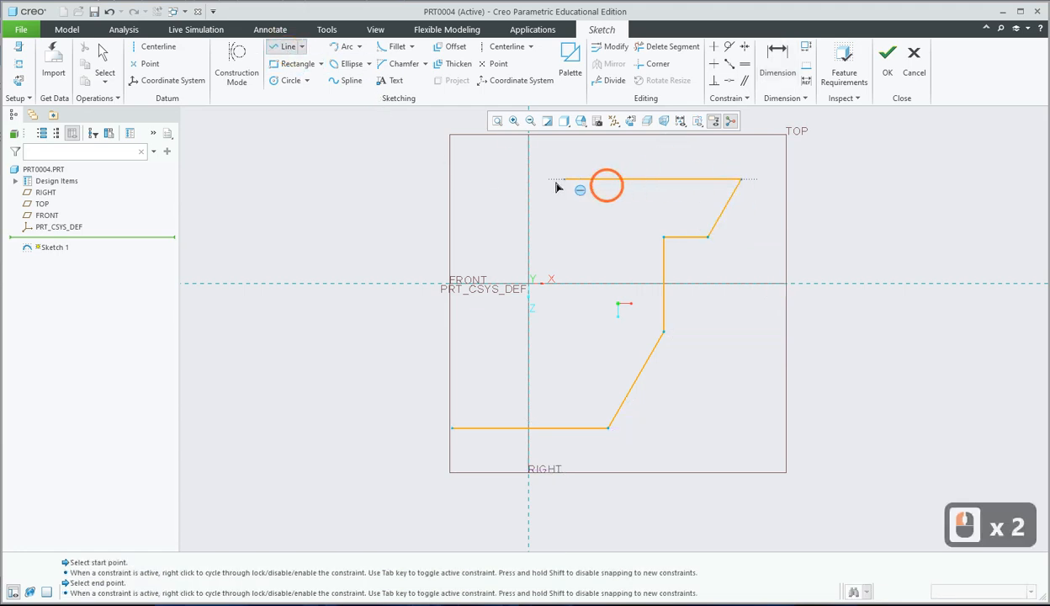
{"action": "left_click", "coordinate": [455, 181]}
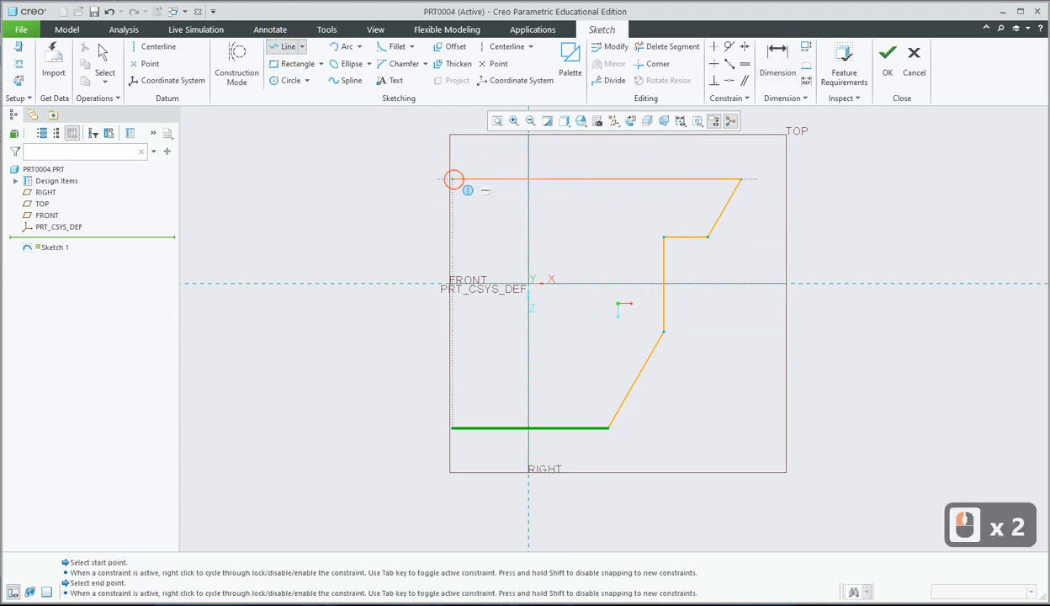
{"action": "left_click", "coordinate": [453, 428]}
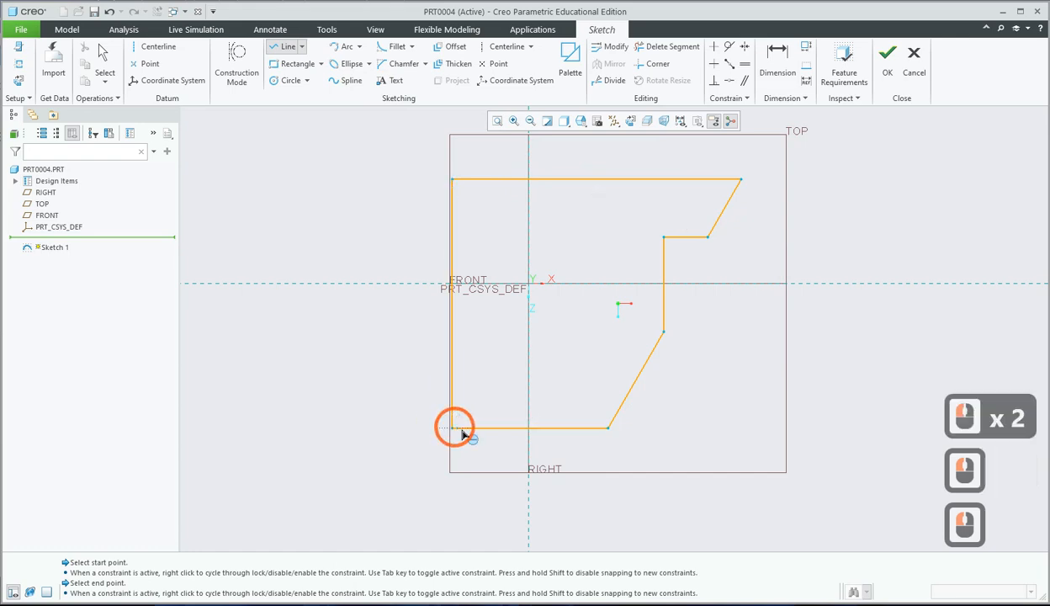
{"action": "middle_click", "coordinate": [436, 327]}
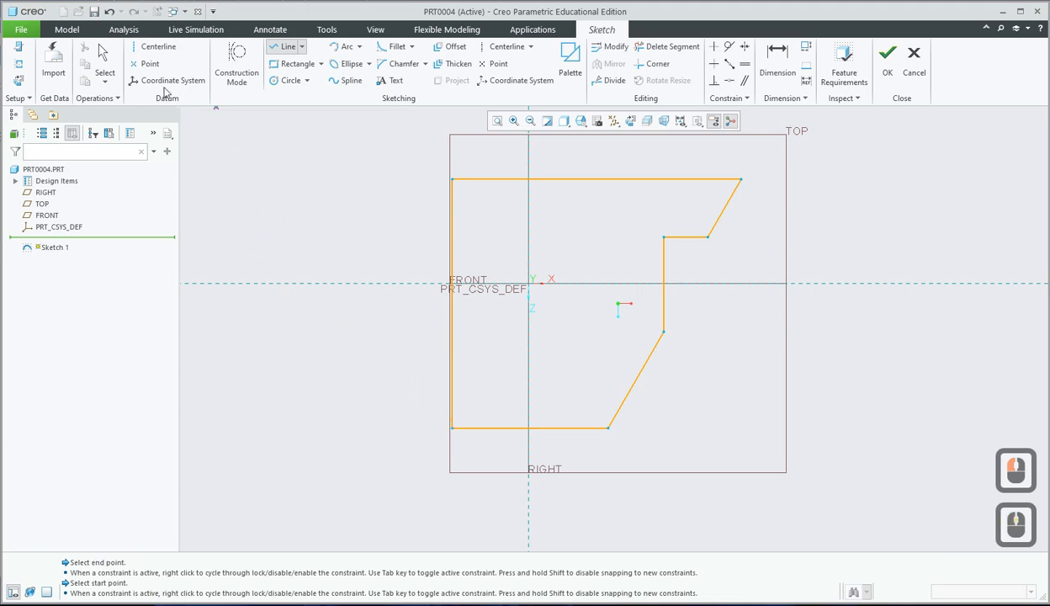
{"action": "left_click", "coordinate": [104, 57]}
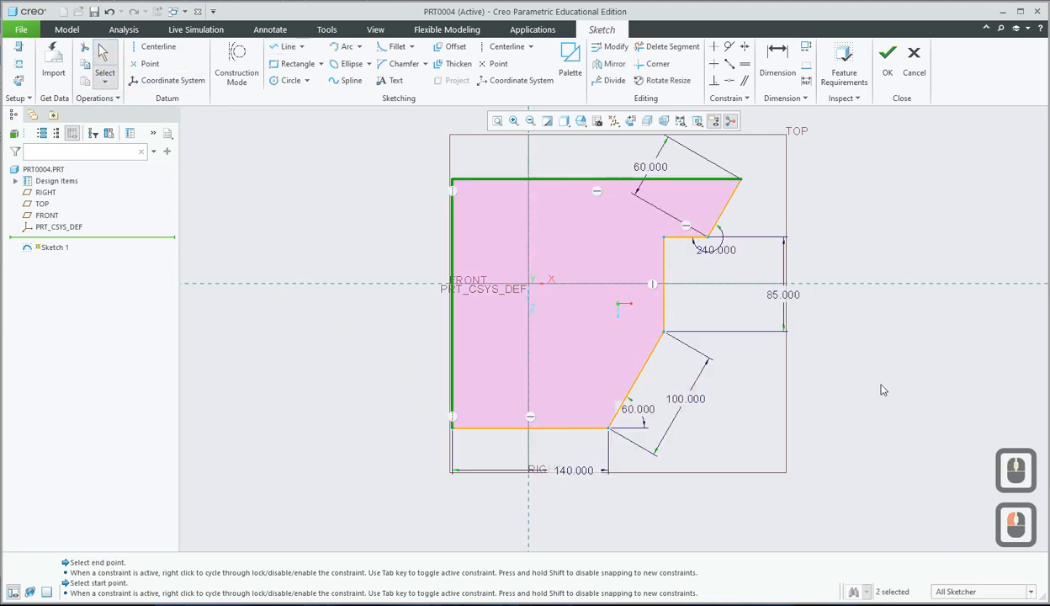